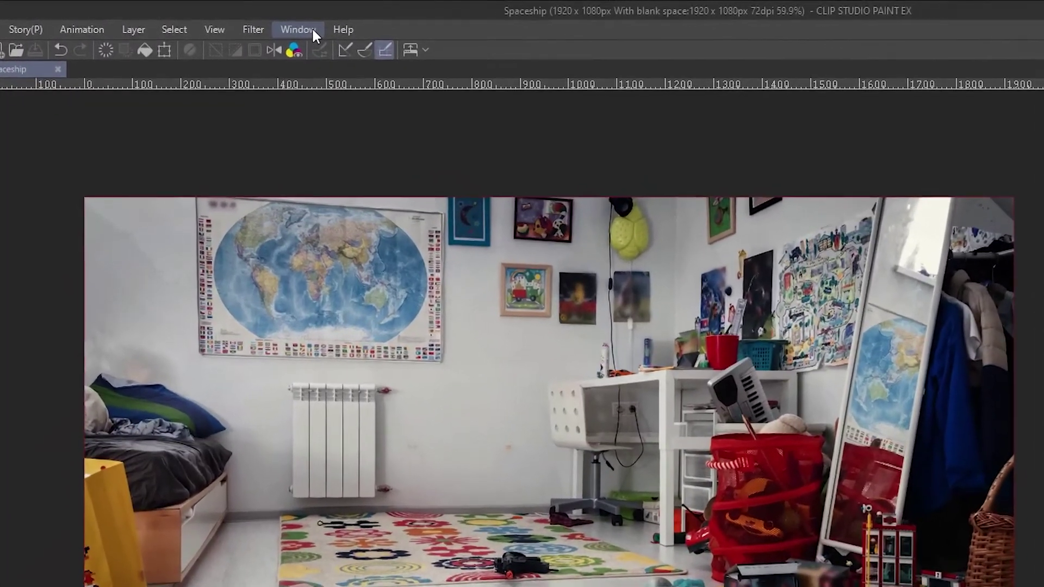
- Show the Timeline palette and view the animation's playback settings without changing them
click(255, 19)
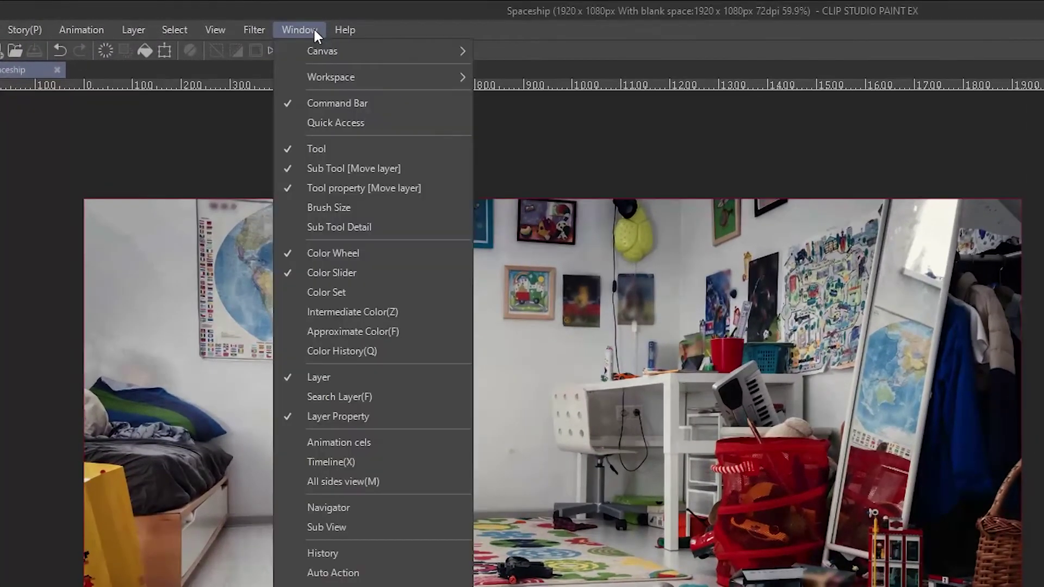
click(371, 462)
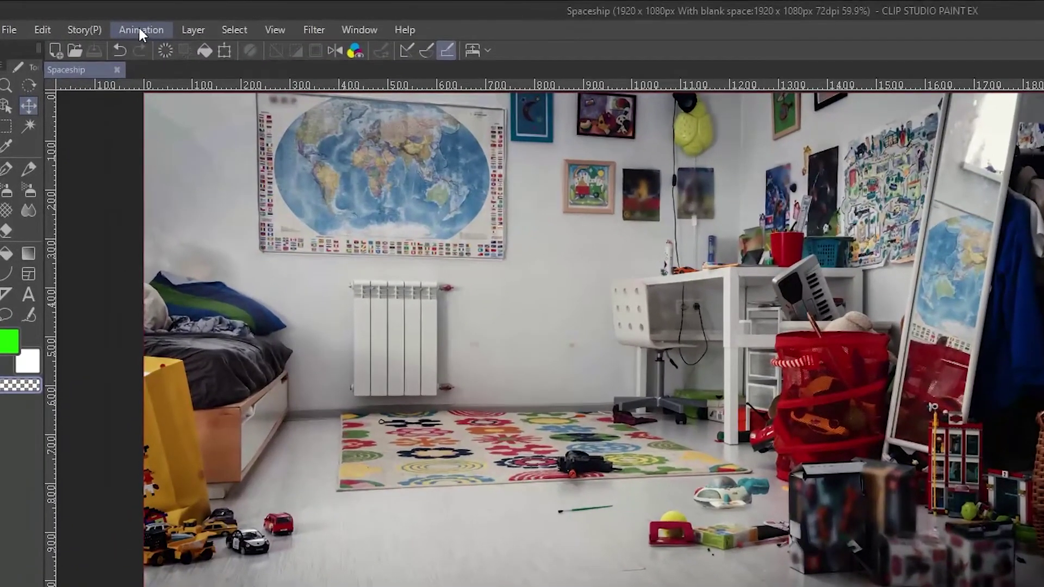
click(101, 20)
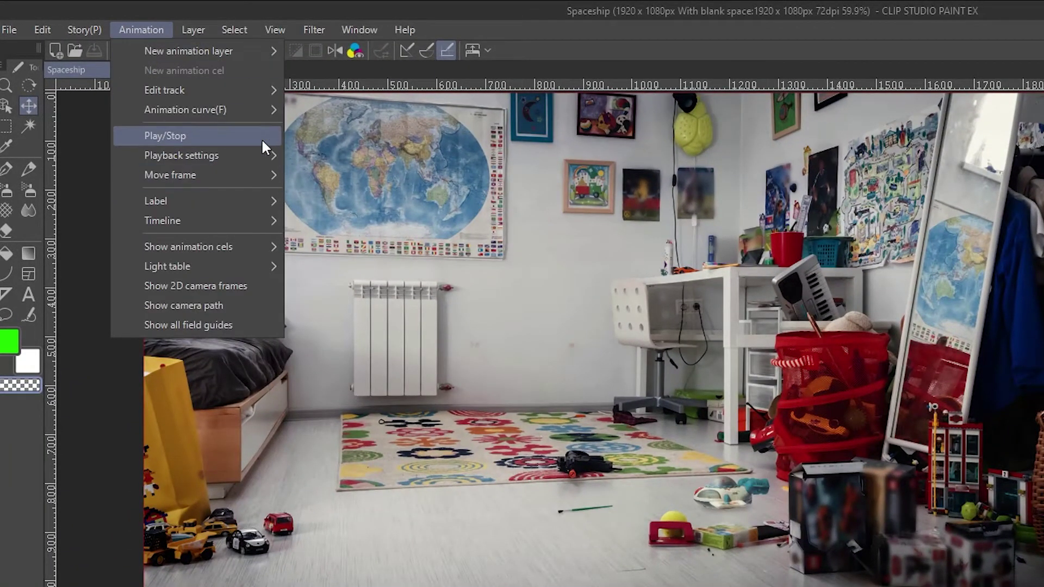
mouse_move(267, 158)
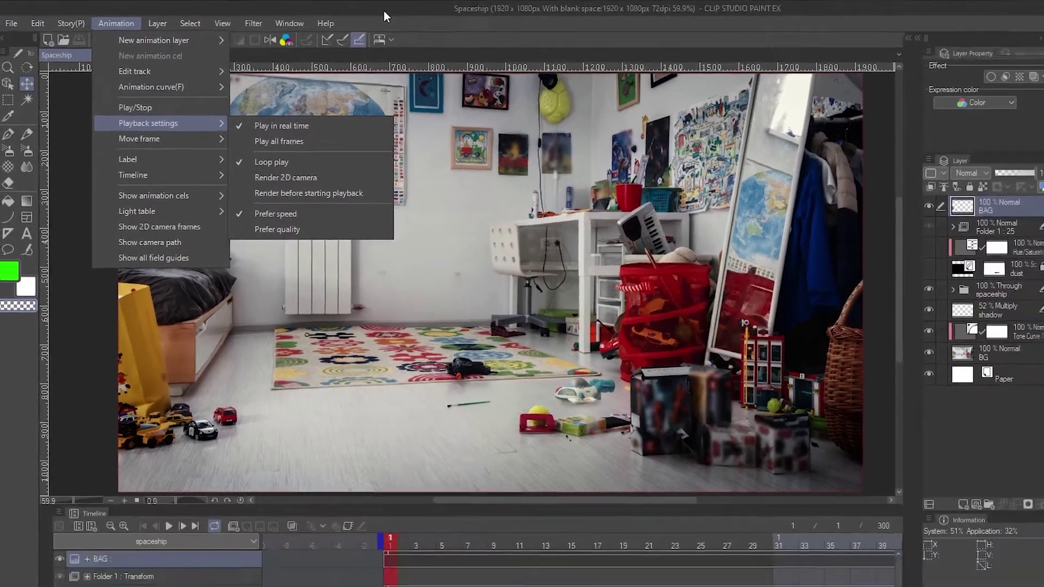
click(492, 57)
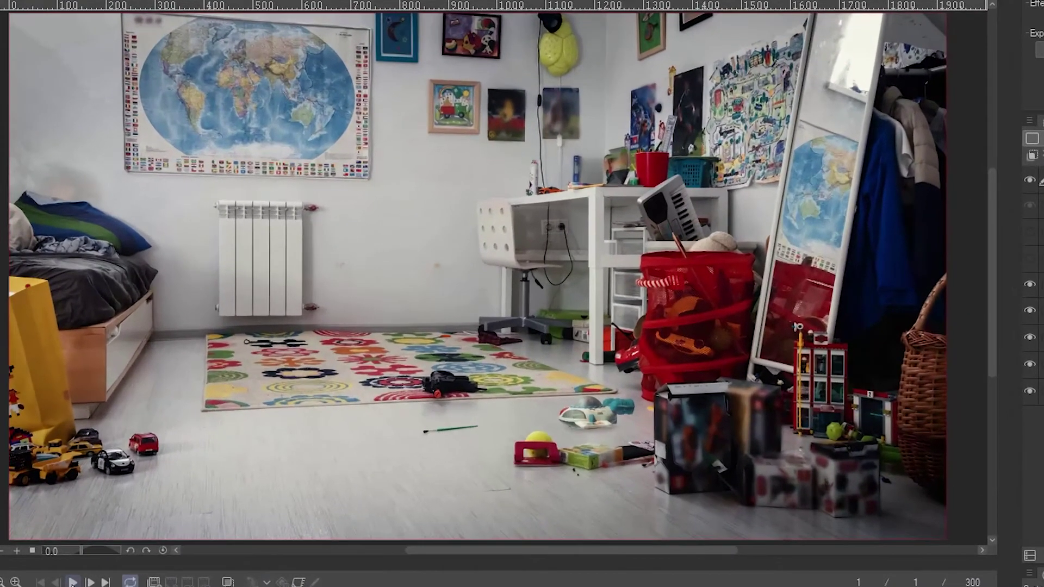
- Play the spaceship animation, stop it and return to the first frame
click(73, 581)
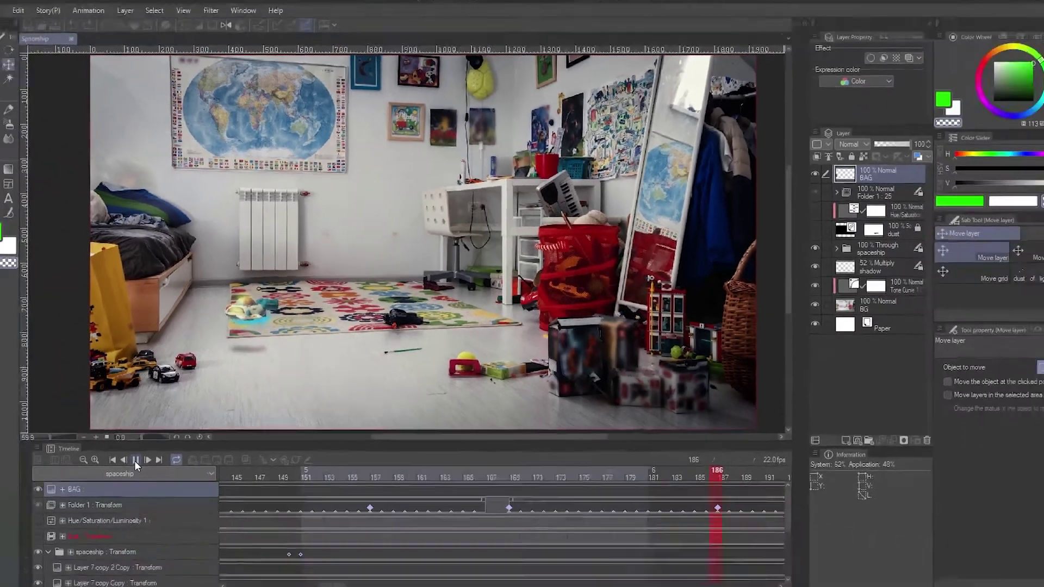
click(72, 582)
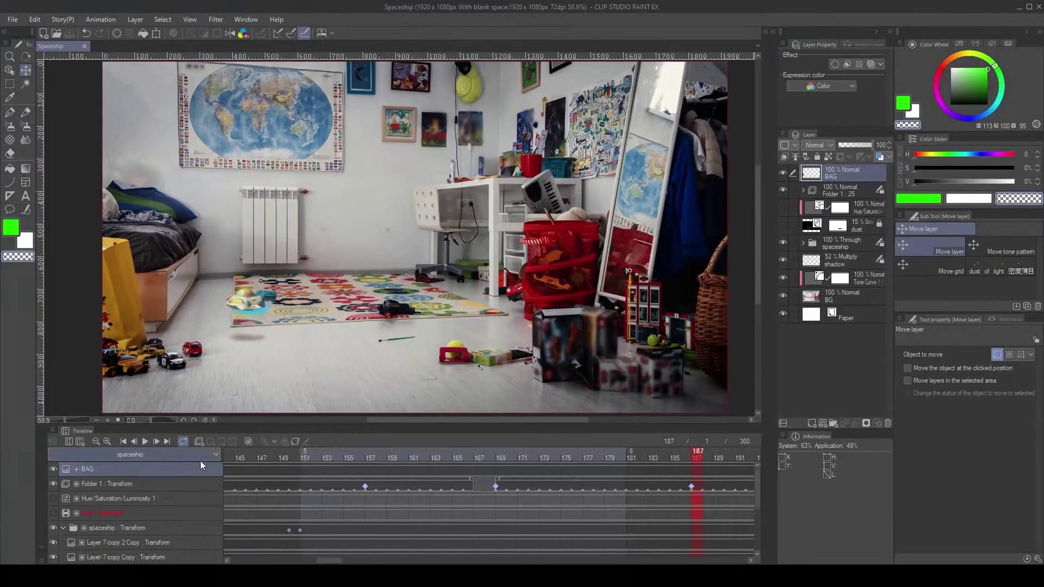
click(124, 441)
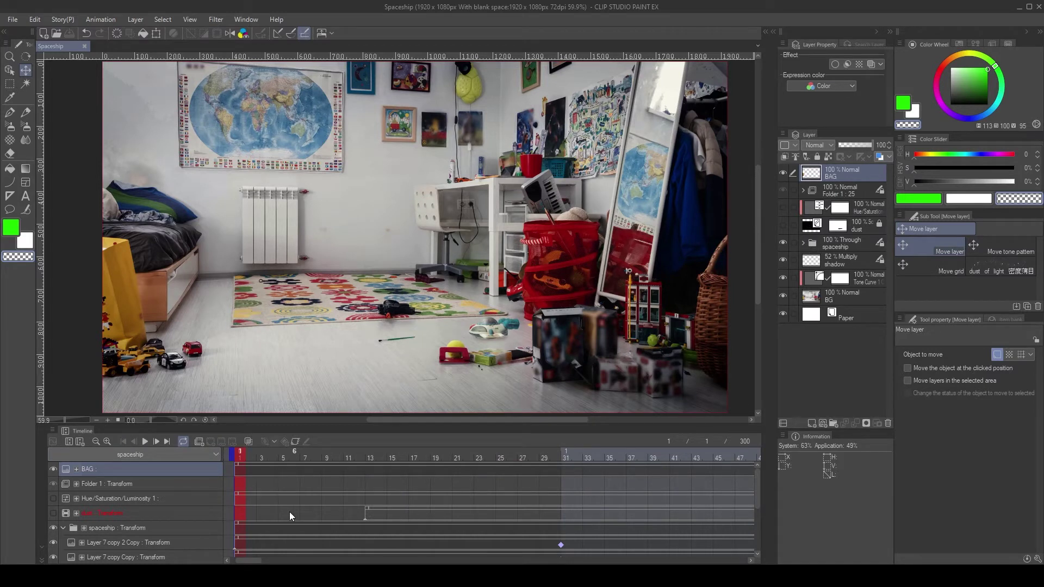
- Import the audio file Beam 1.wav from the WAVS folder with the playhead at frame 4
click(294, 455)
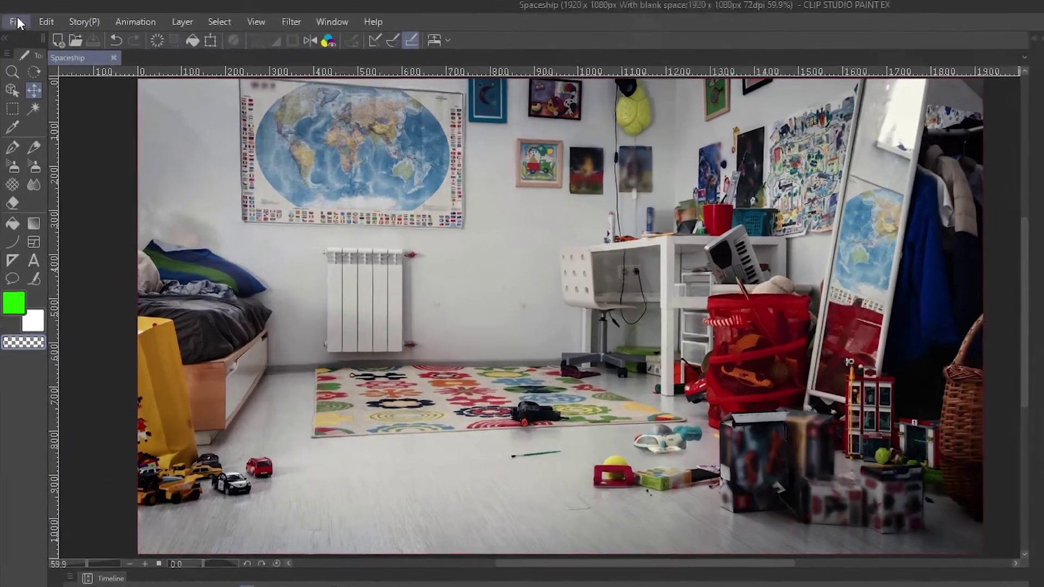
click(12, 19)
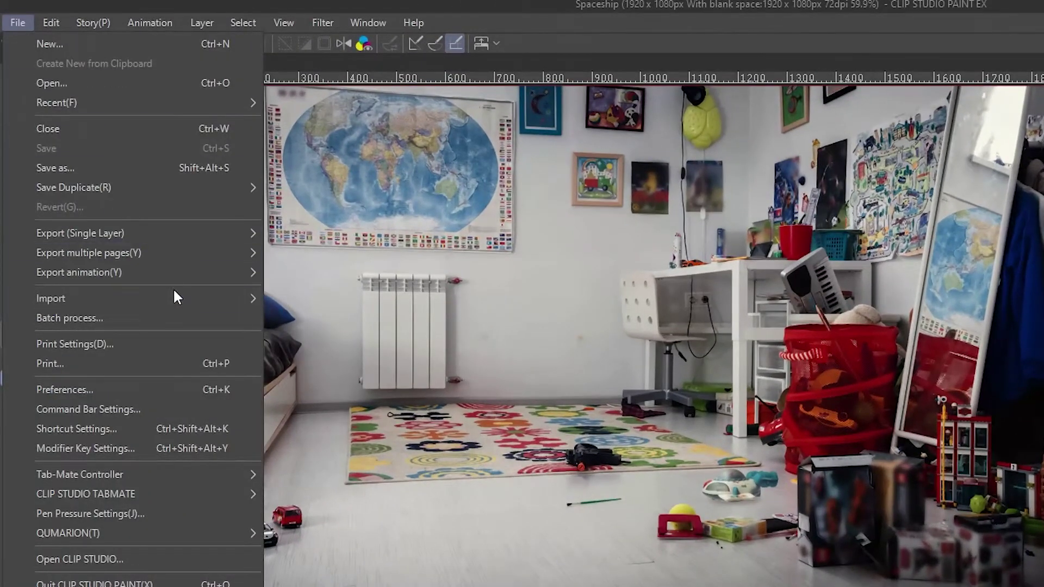
mouse_move(194, 298)
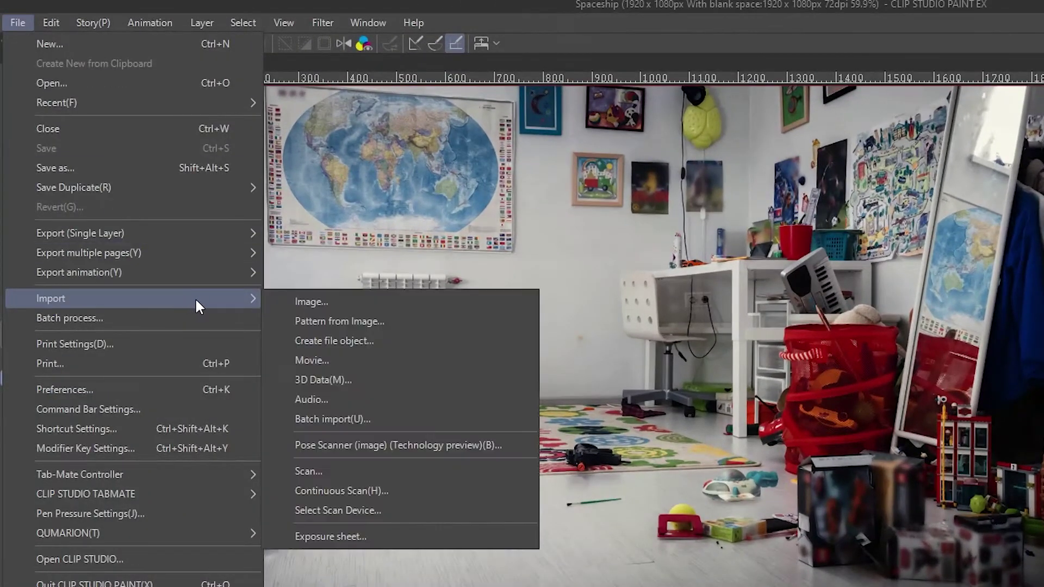
click(329, 394)
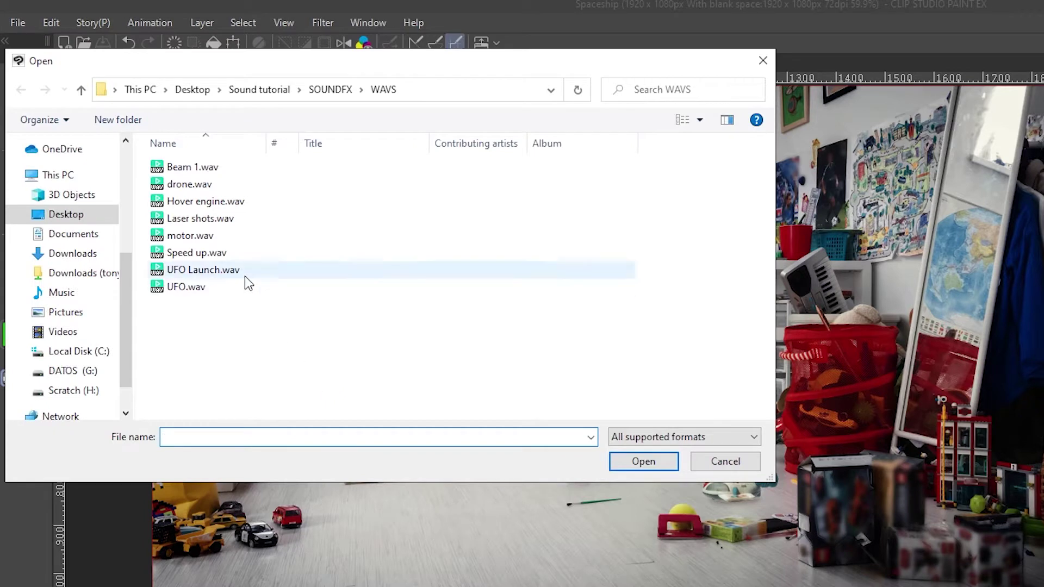
click(202, 171)
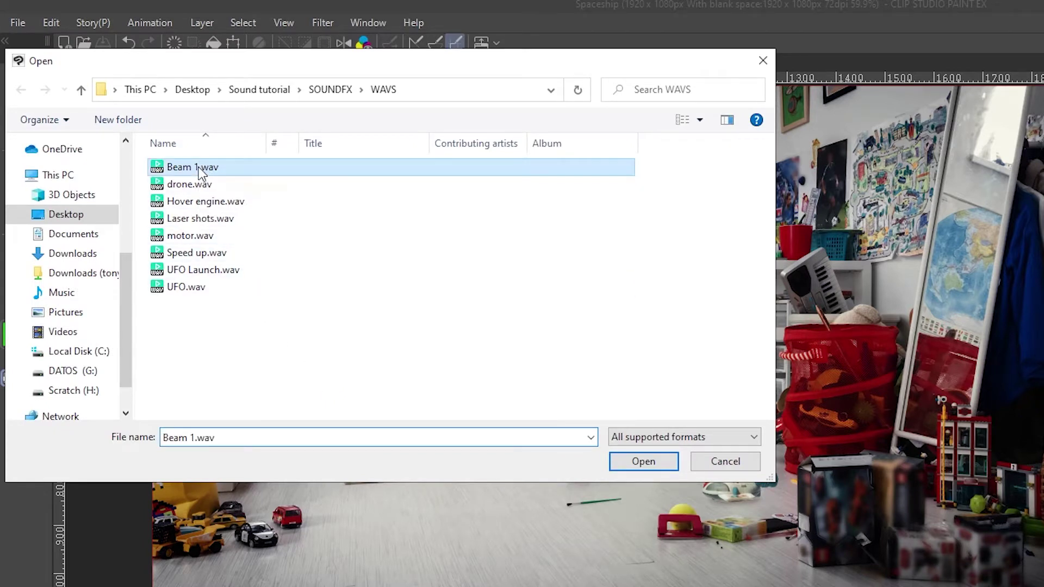
click(648, 463)
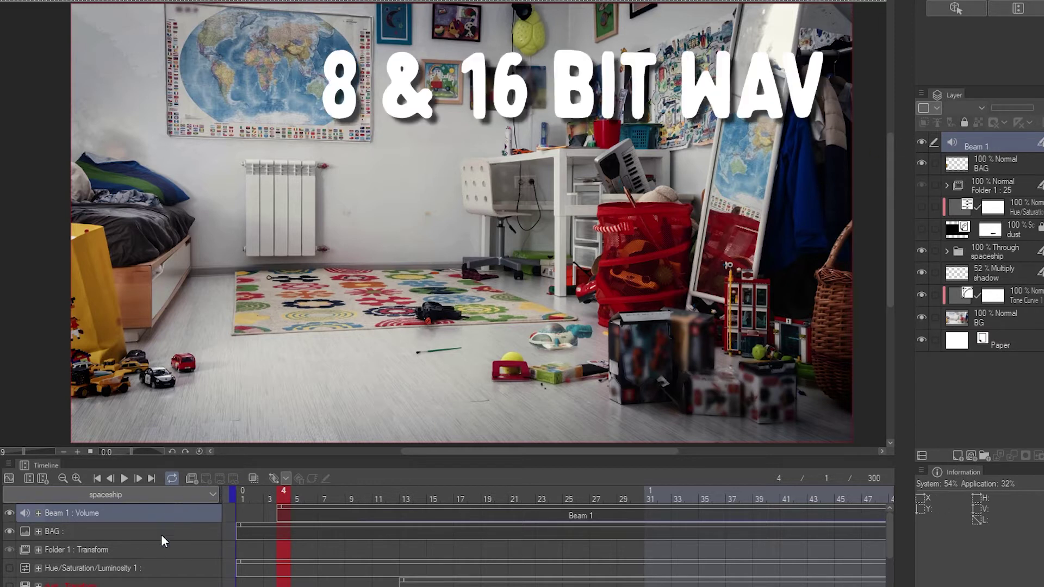
- Play the whole Beam 1 clip along the timeline and return the playhead to frame 4
scroll(555, 543, right, 3)
scroll(555, 538, right, 3)
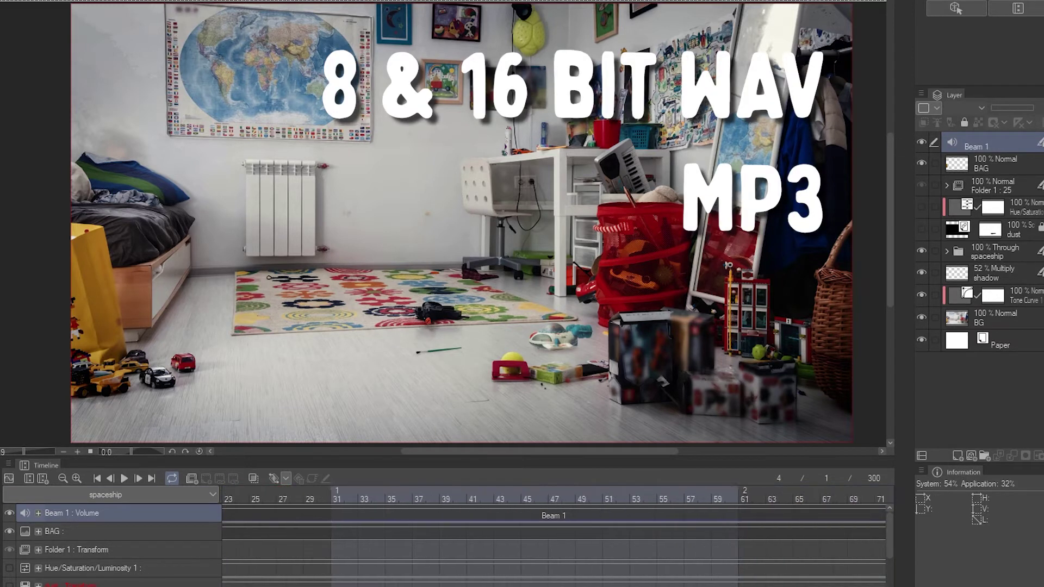
click(63, 479)
click(62, 478)
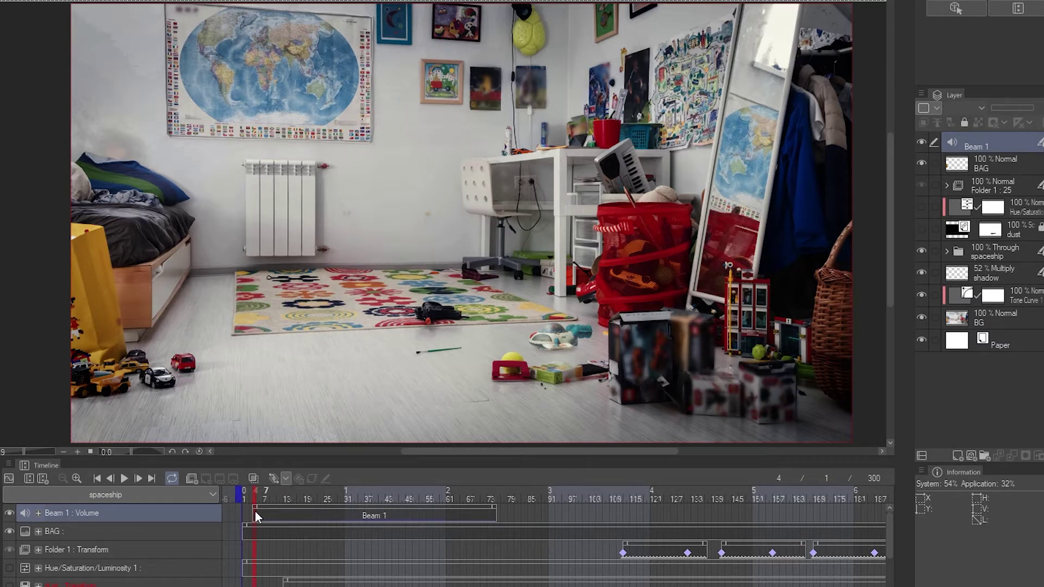
click(124, 478)
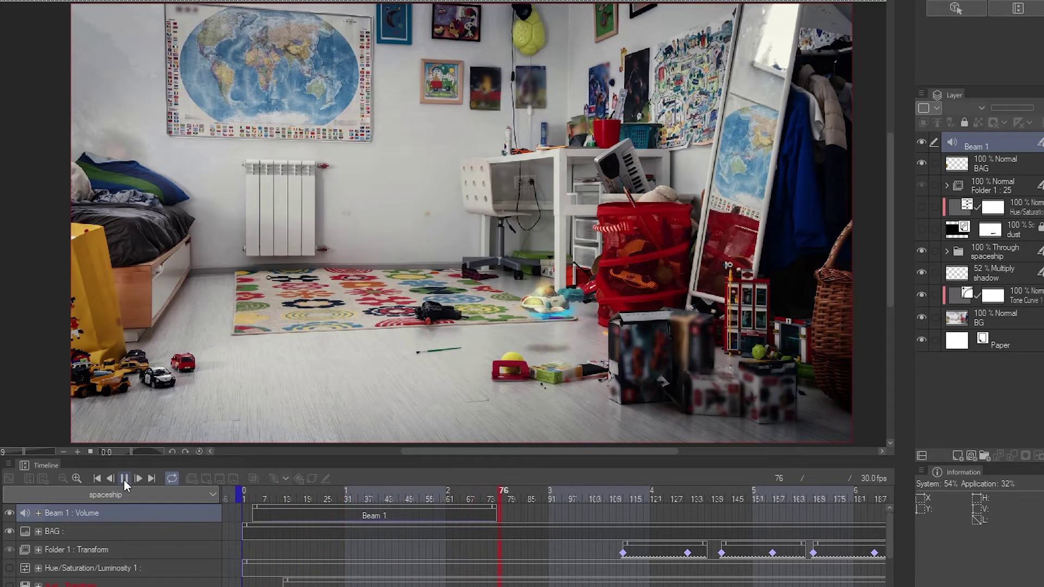
click(125, 480)
click(258, 499)
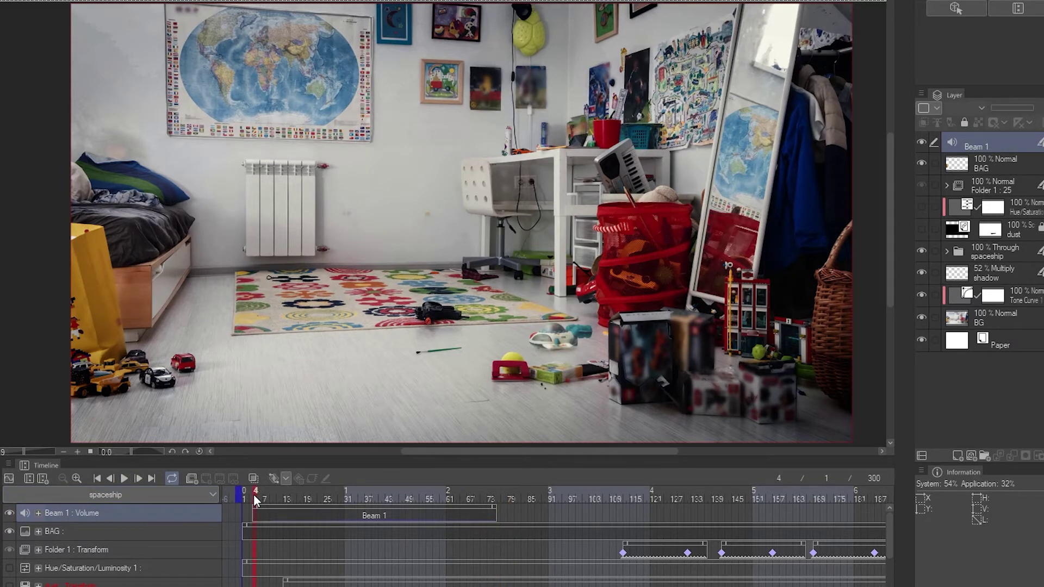
- Shift the Beam 1 clip to start at frame 6 and trim it to run from frame 13 to about frame 53
drag(256, 501, 291, 525)
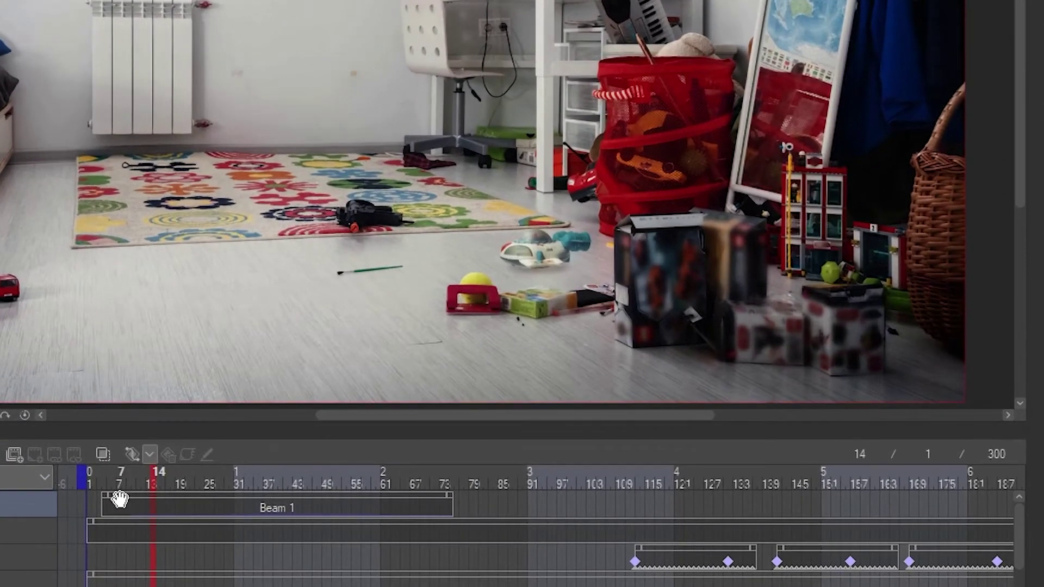
drag(119, 498, 155, 498)
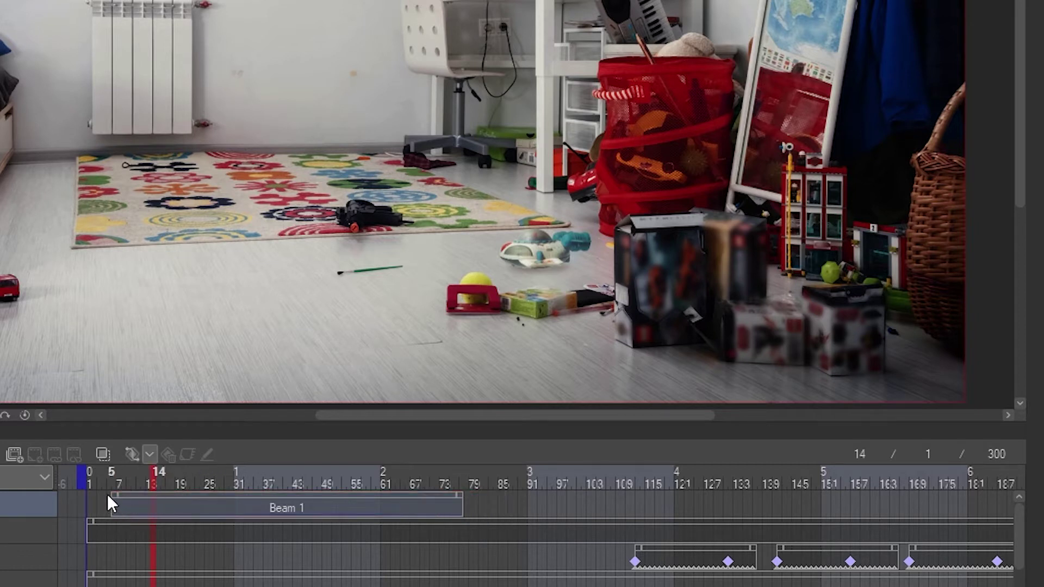
click(142, 497)
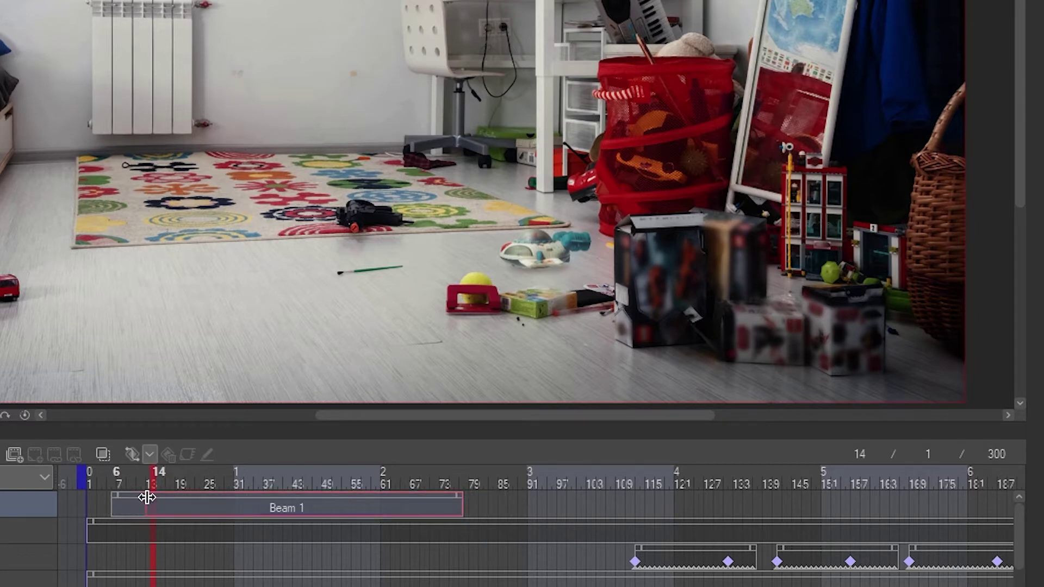
drag(147, 497, 146, 497)
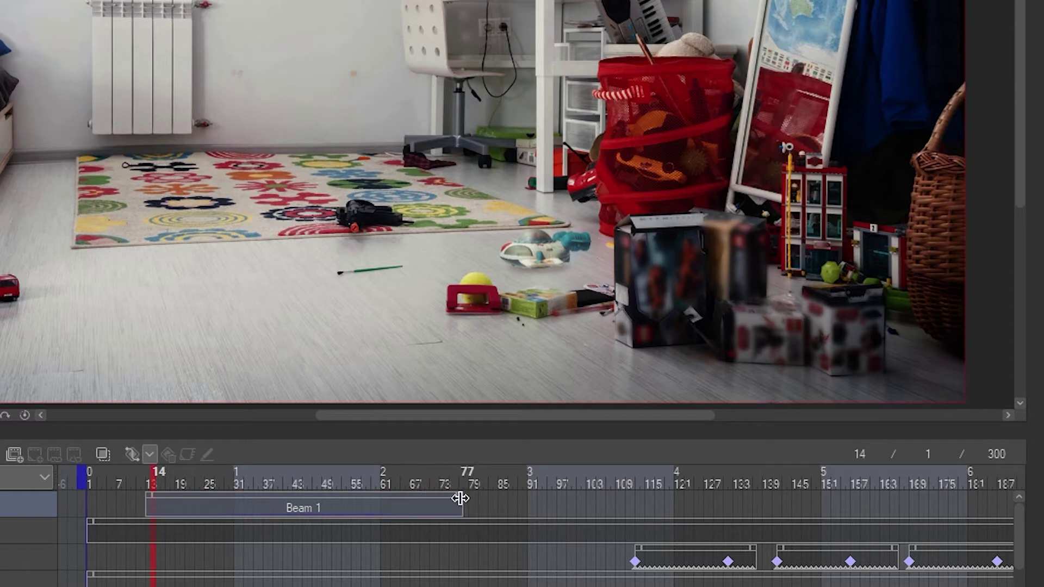
drag(460, 498, 346, 495)
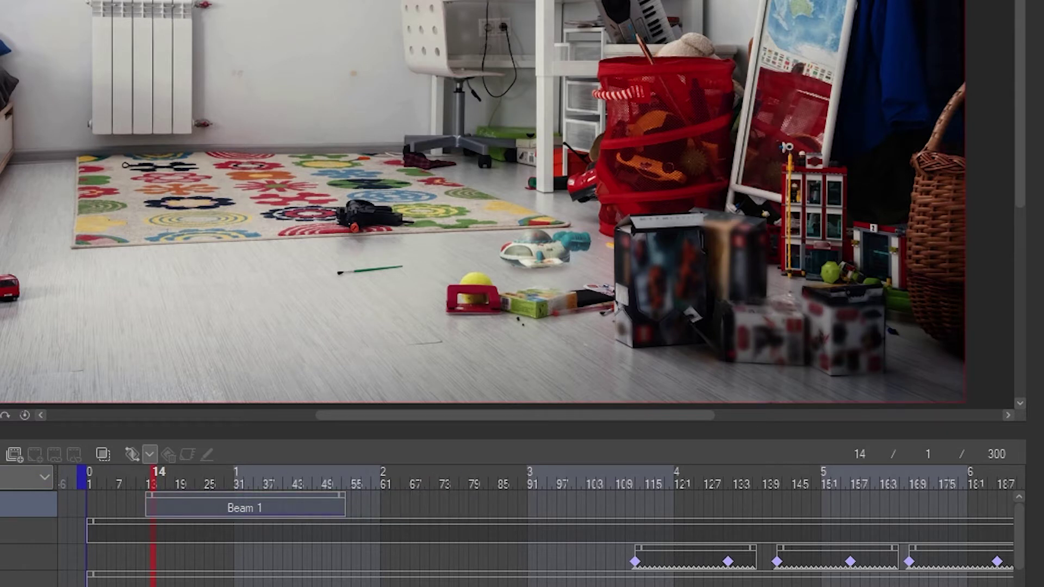
key(space)
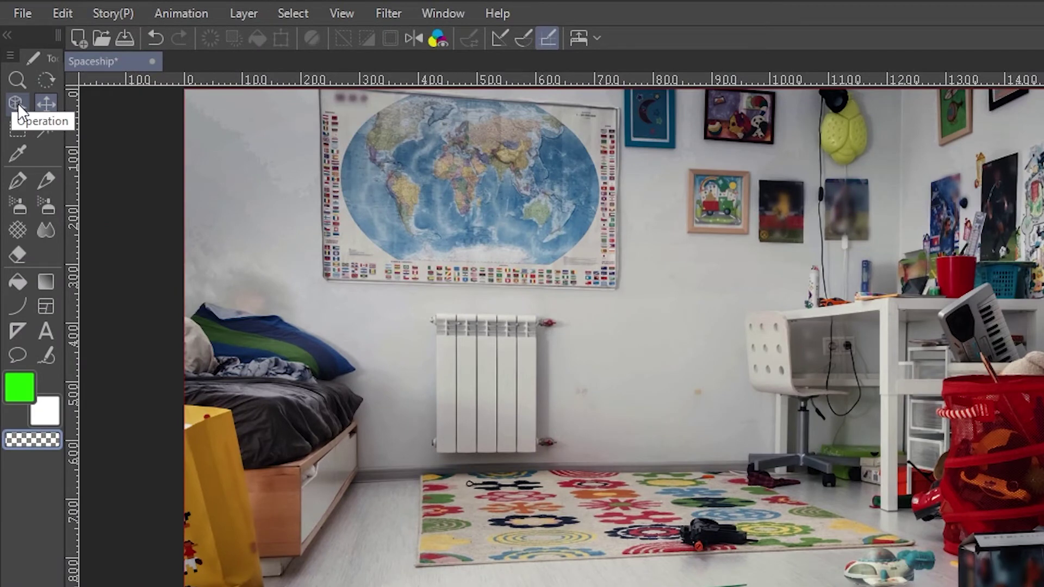
- Set the Beam 1 clip's audio start time to 34 with the Object tool and play the result
click(18, 103)
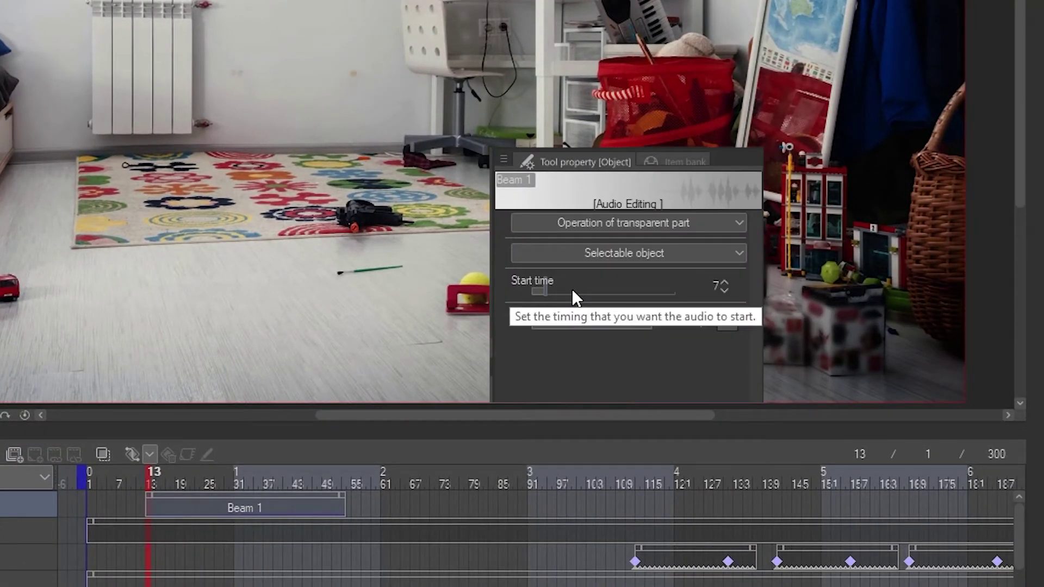
mouse_move(571, 290)
mouse_down()
mouse_move(600, 289)
mouse_move(575, 289)
mouse_up()
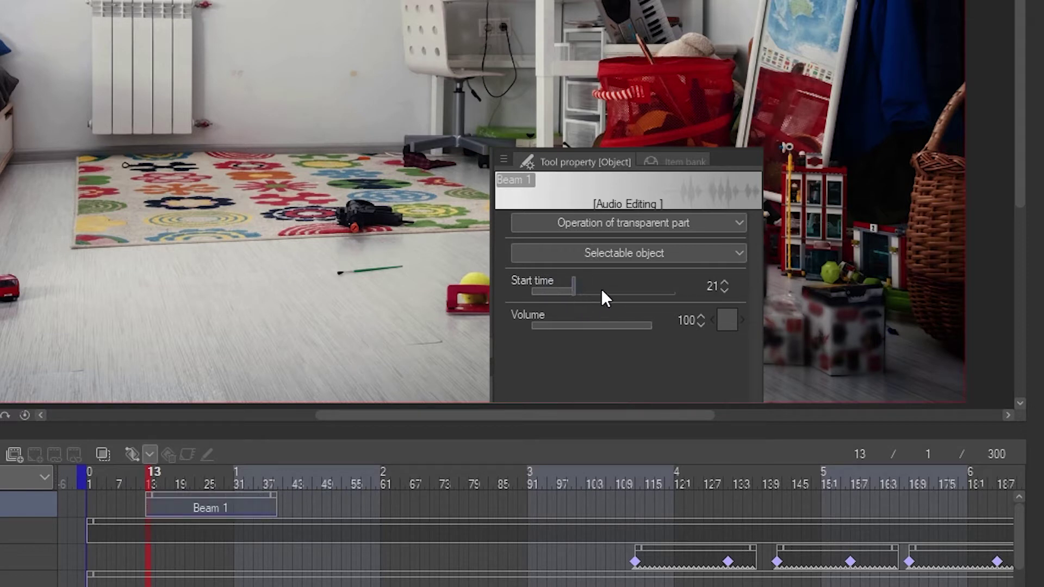
click(601, 288)
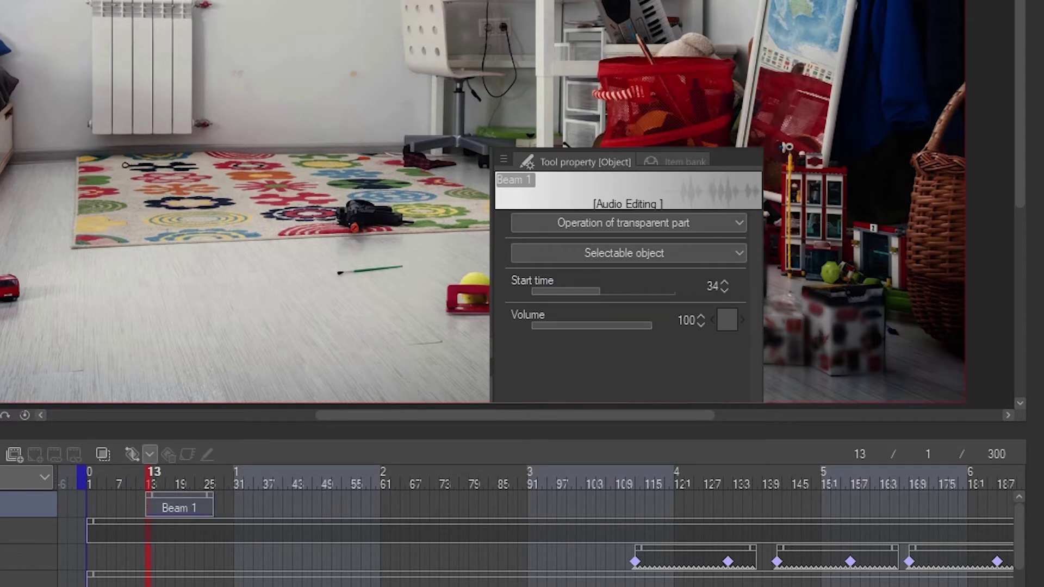
key(space)
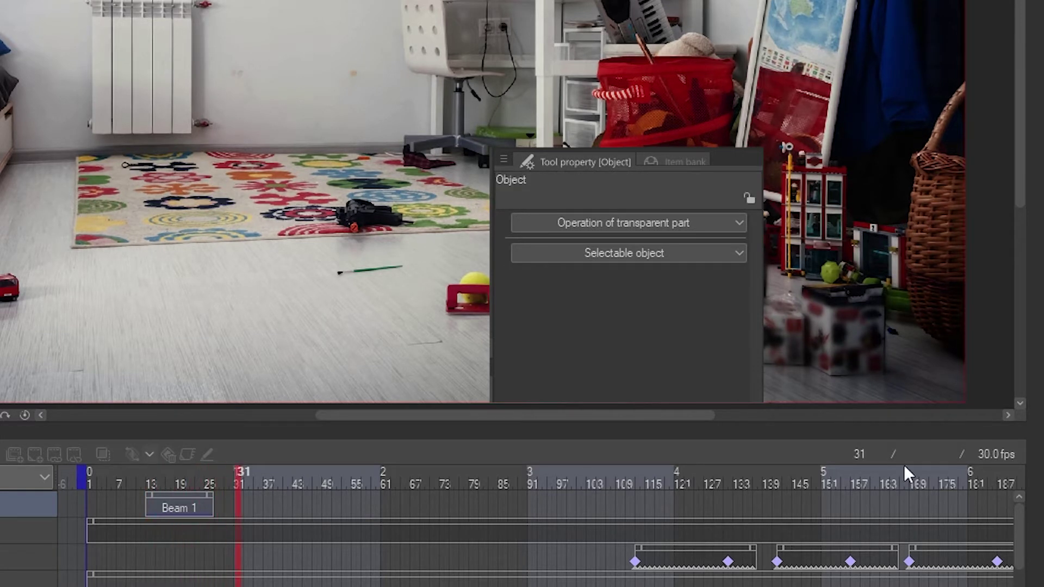
- Reset the Beam 1 clip's start time to the beginning of the audio and put the playhead at frame 13
click(160, 477)
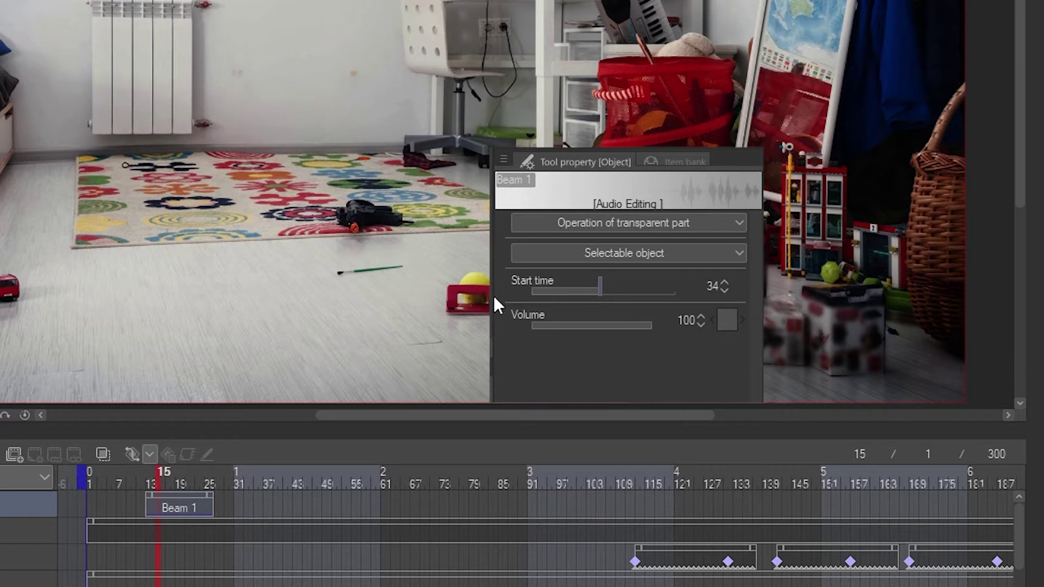
drag(578, 289, 530, 289)
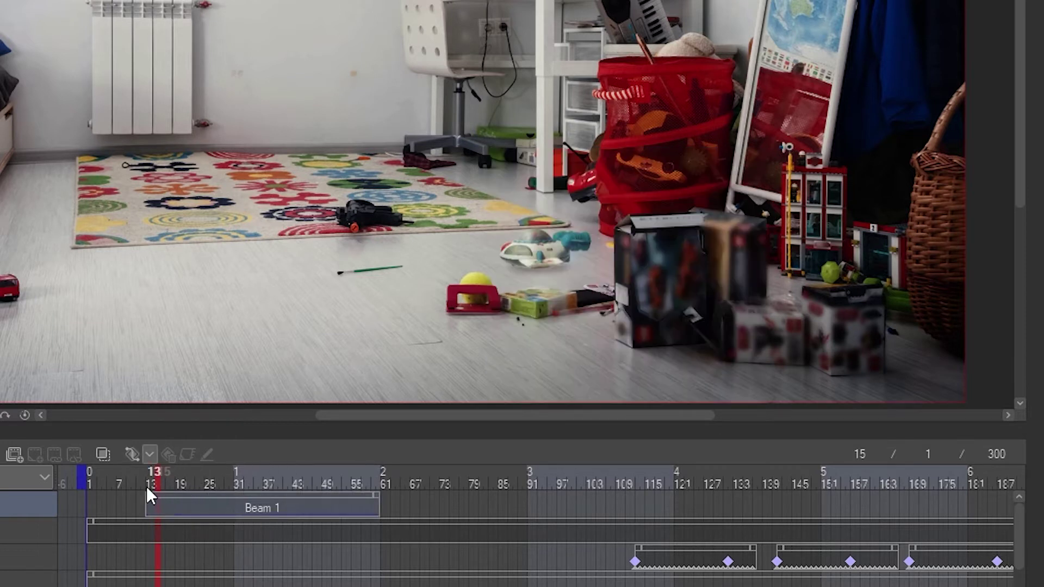
click(145, 486)
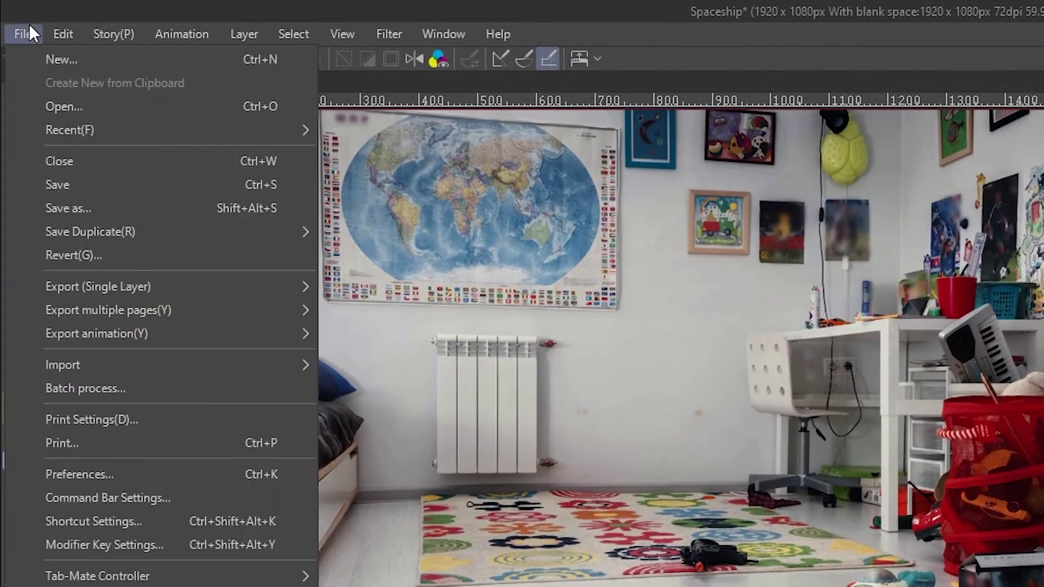
- Import the audio file drone.wav from the WAVS folder and move the playhead to frame 59 by the end of Beam 1
mouse_move(229, 367)
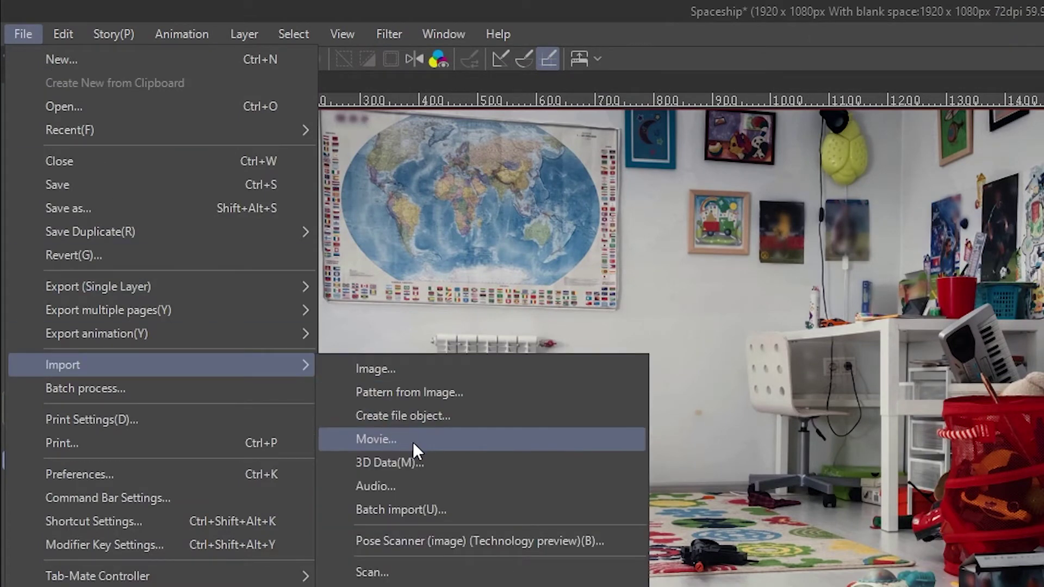
click(423, 486)
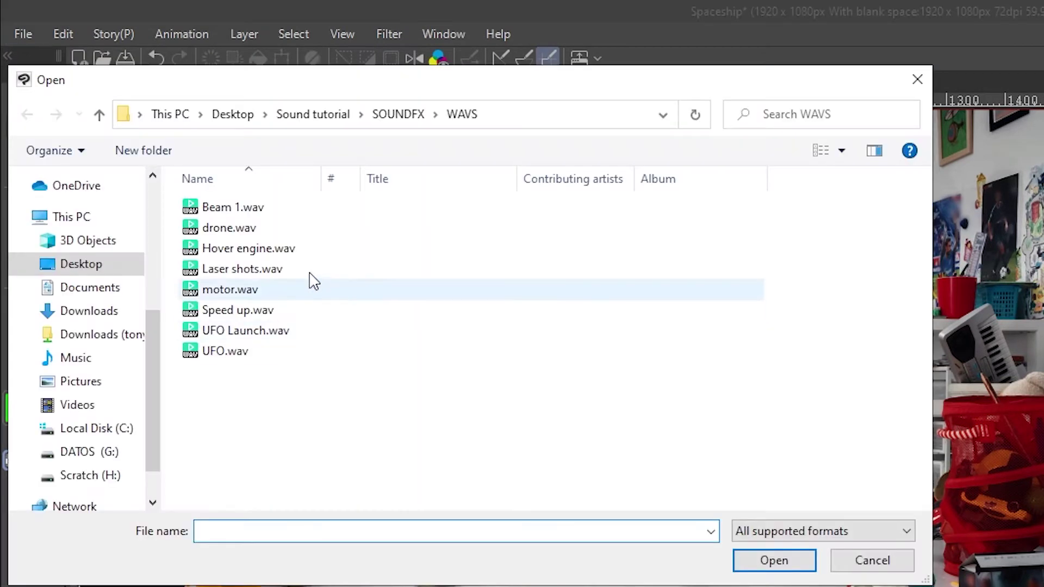
click(255, 227)
click(776, 560)
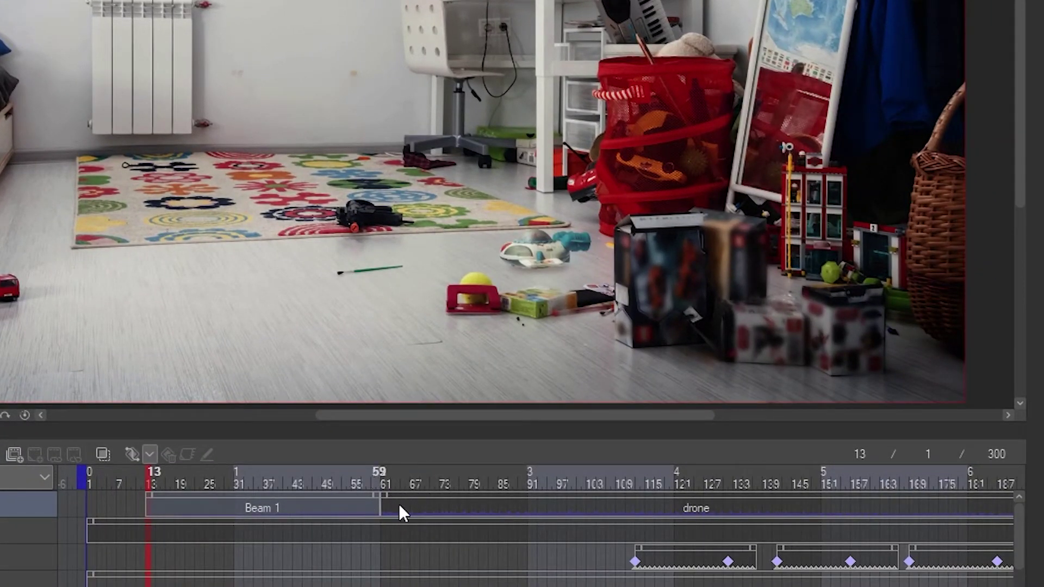
click(370, 493)
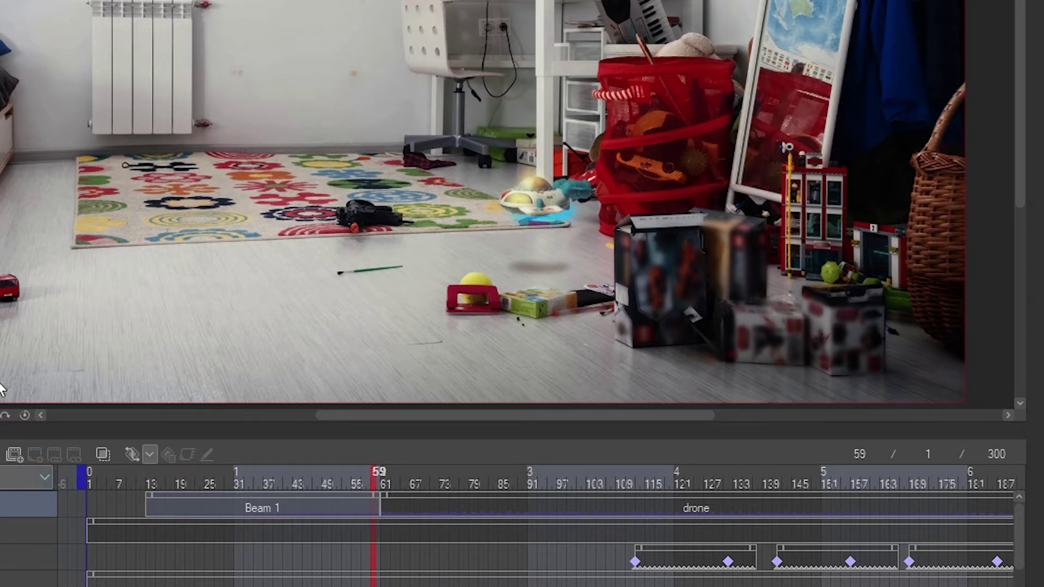
- Play the start of the drone audio and shift the drone clip to start at about frame 66
key(space)
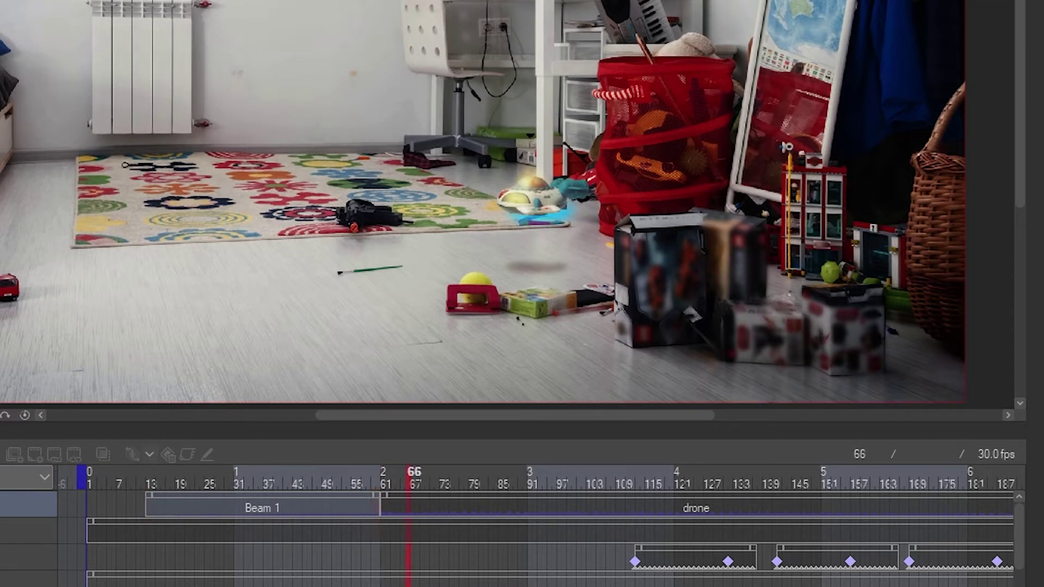
key(space)
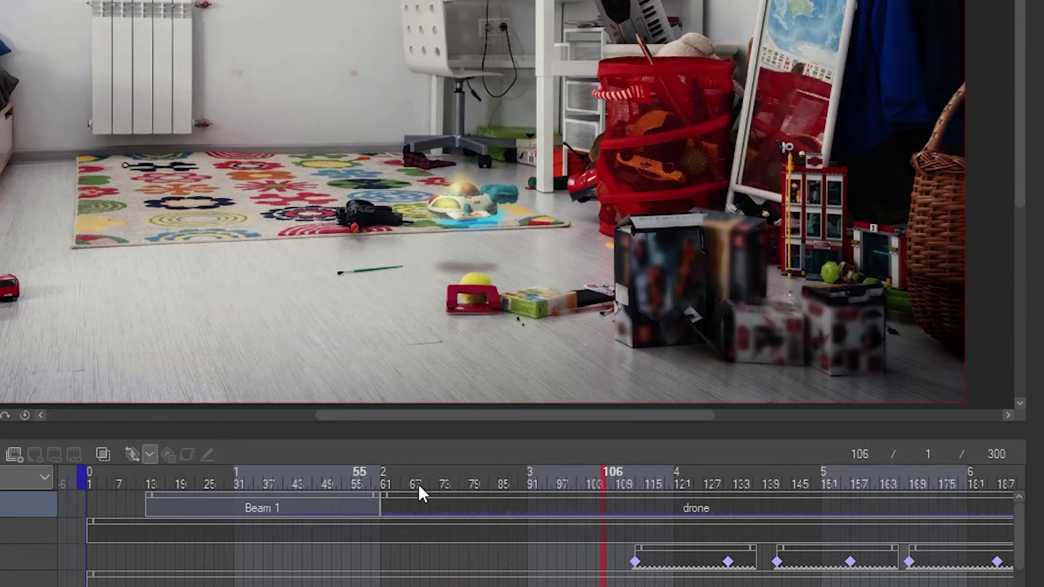
click(325, 480)
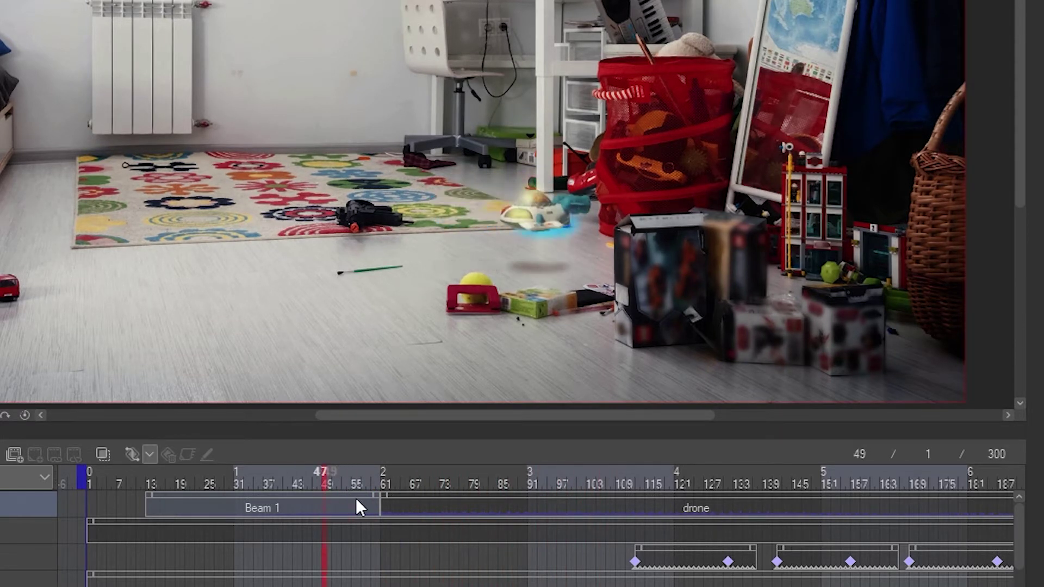
drag(409, 495, 489, 493)
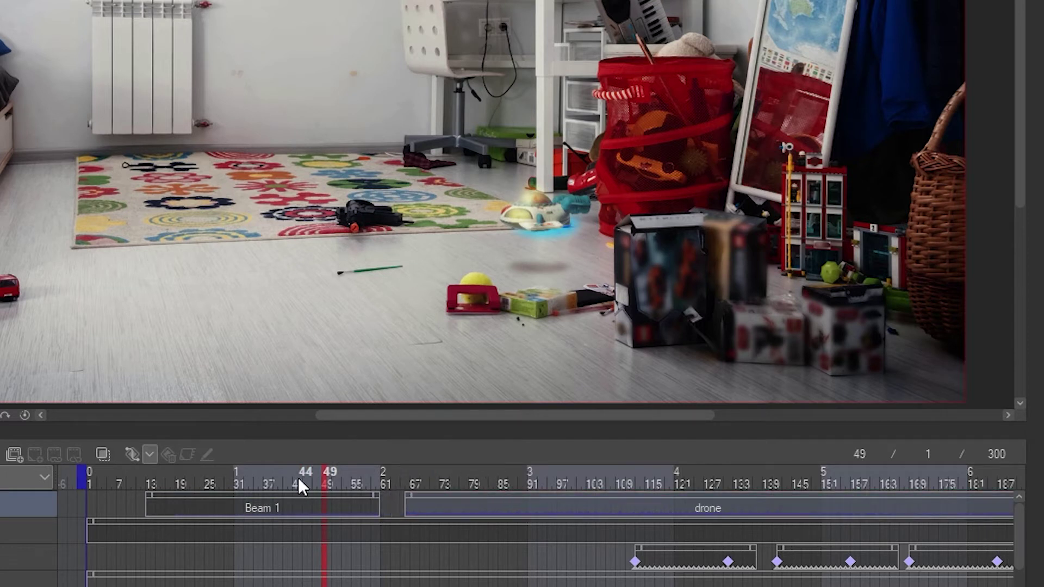
- Put the playhead at frame 31 and add a new audio animation layer
click(299, 481)
click(465, 476)
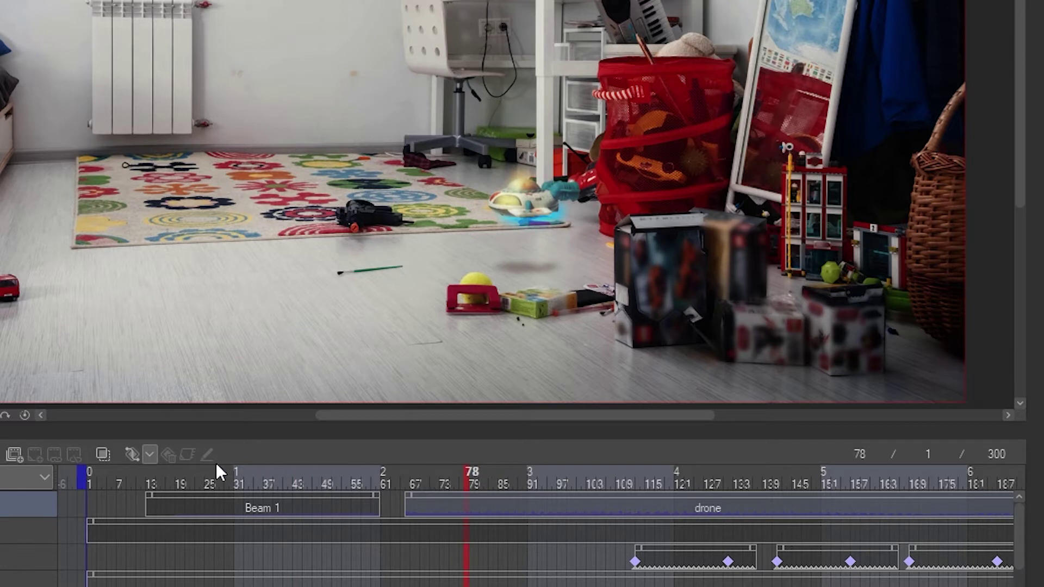
click(237, 477)
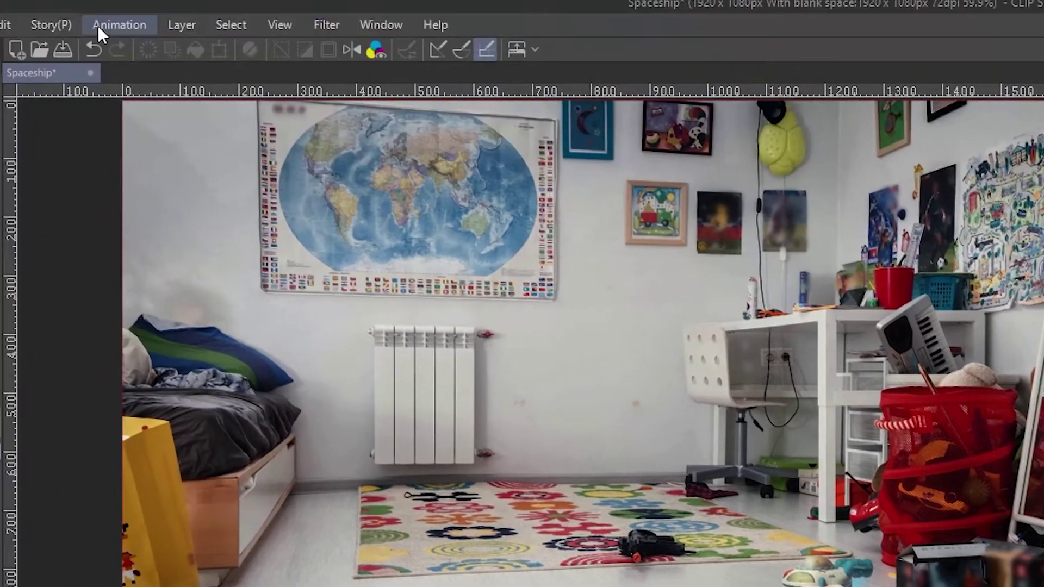
click(98, 25)
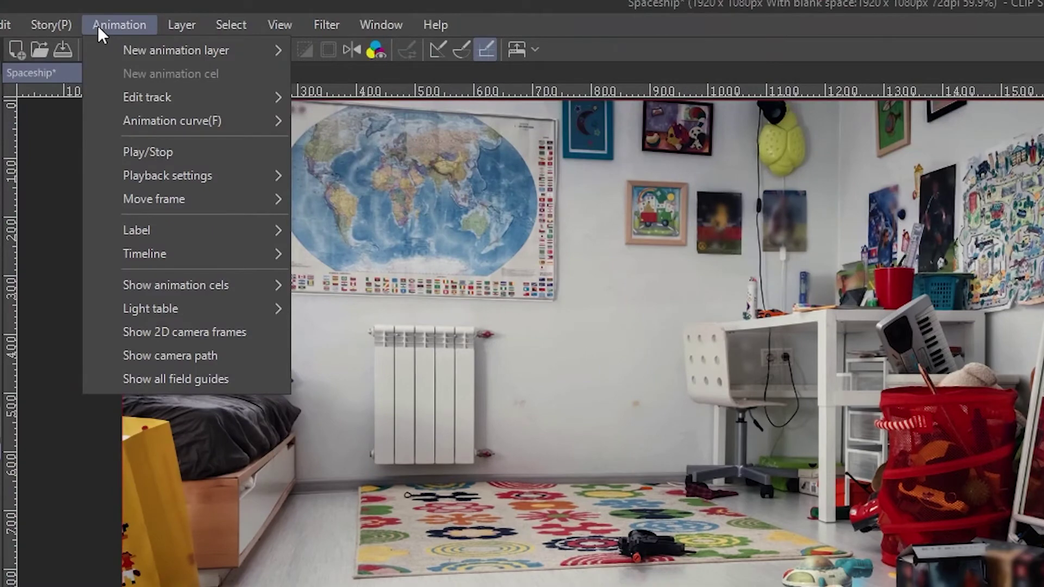
mouse_move(234, 49)
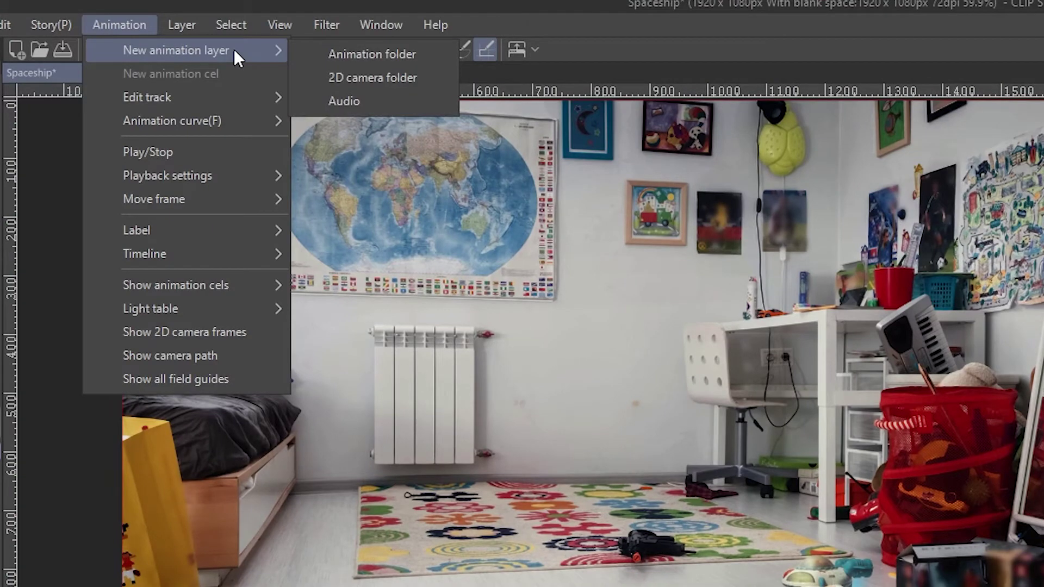
click(387, 102)
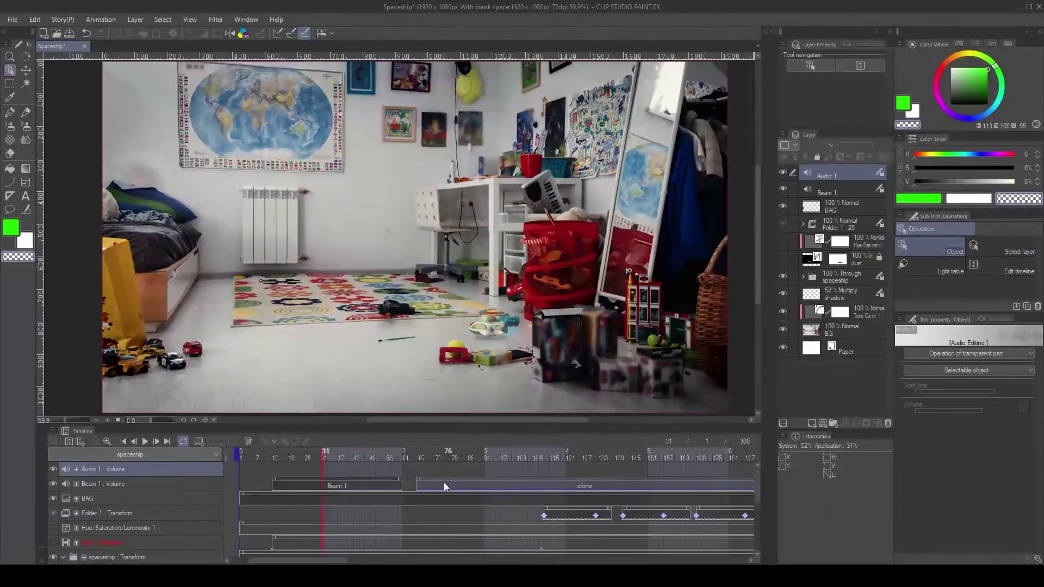
- Shift the drone clip to start at about frame 62 and import Laser shots.wav from the WAVS folder into the new audio layer
drag(444, 482, 434, 458)
click(12, 20)
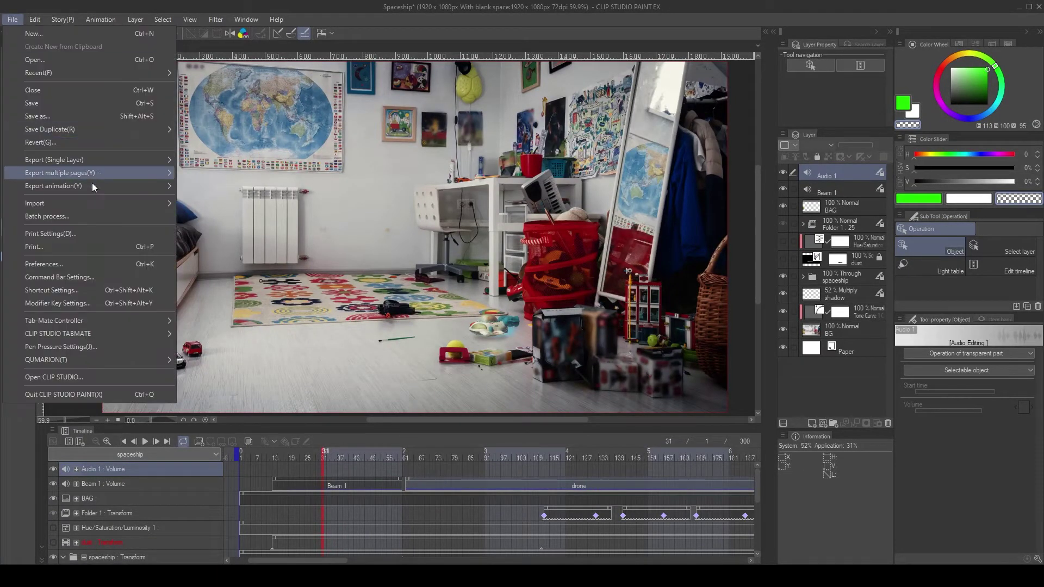
mouse_move(100, 204)
click(234, 270)
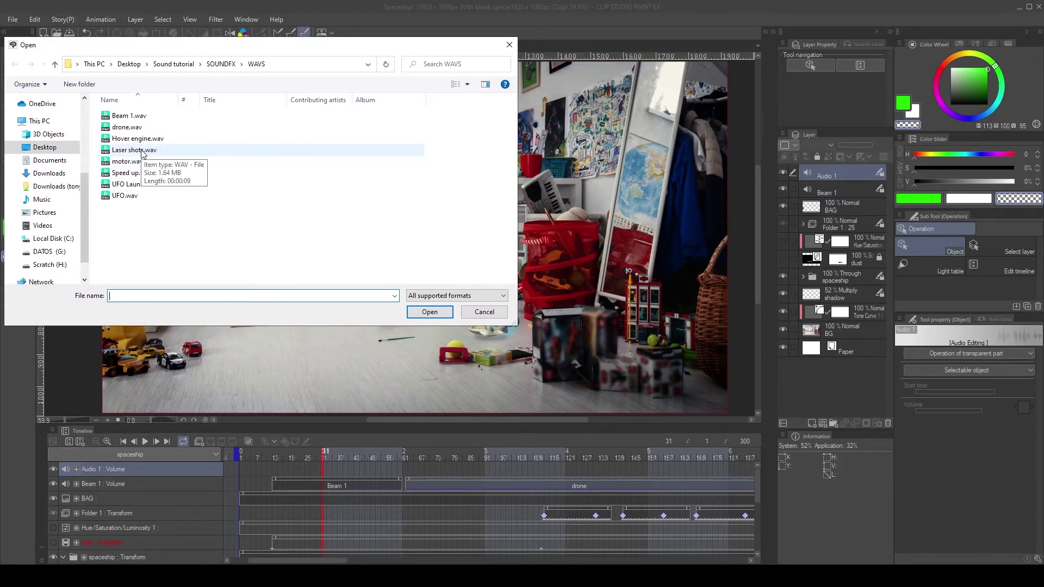
double_click(142, 149)
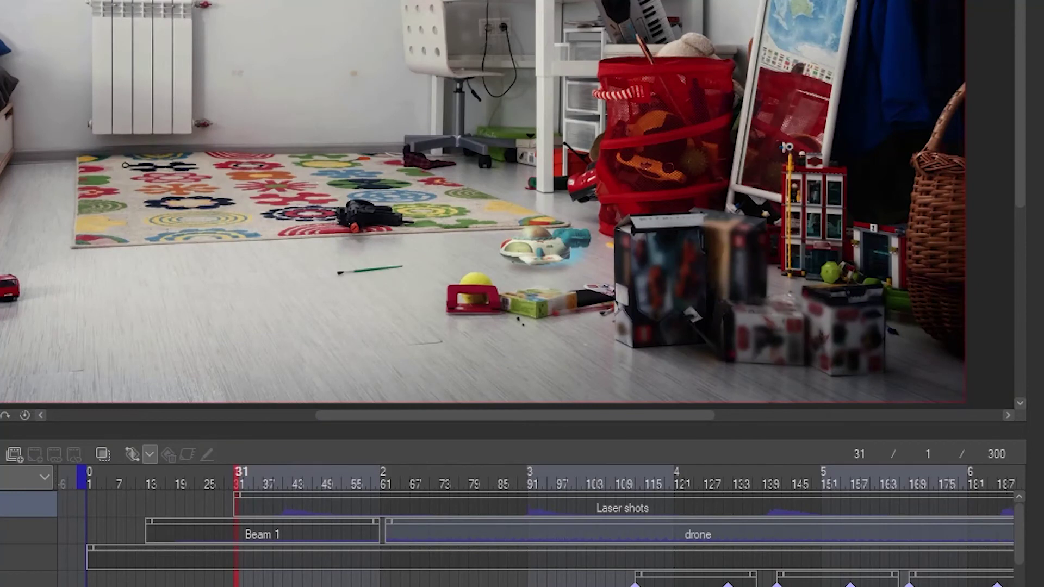
- Split the Laser shots clip at frame 70 and shift the two resulting parts apart along the timeline
key(space)
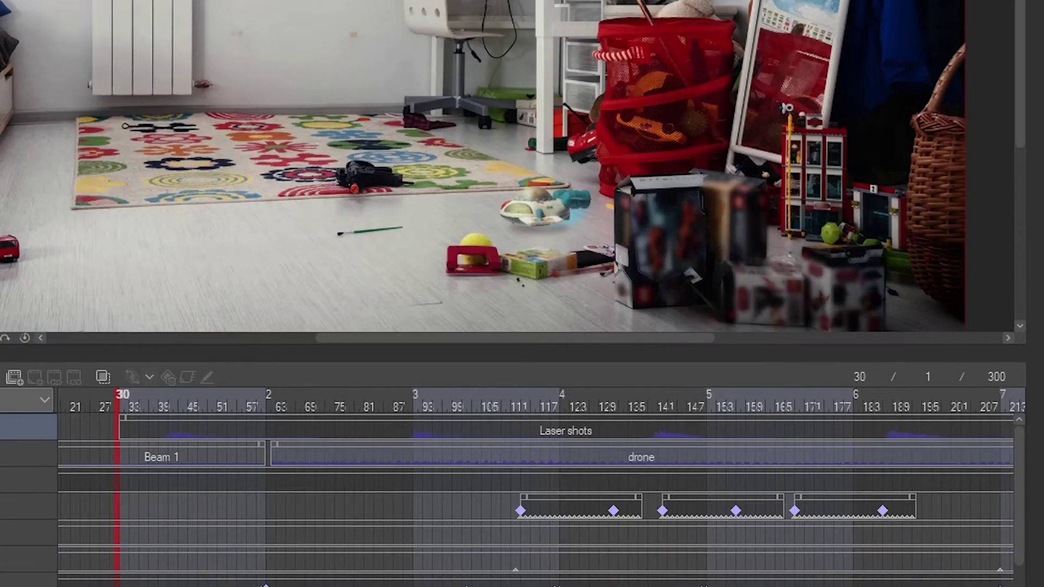
scroll(482, 435, right, 5)
scroll(151, 443, left, 4)
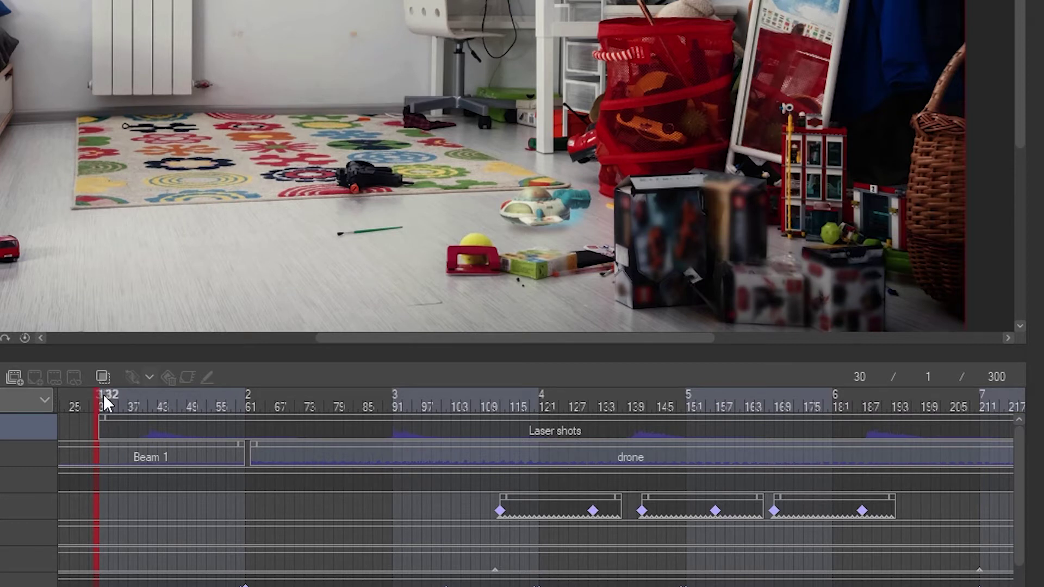
click(263, 401)
click(292, 409)
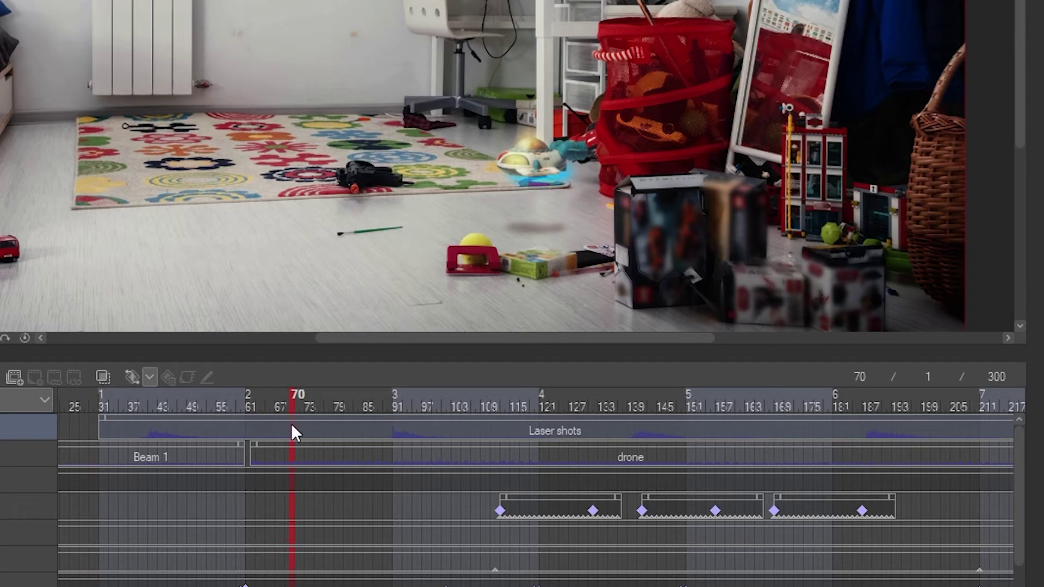
right_click(292, 427)
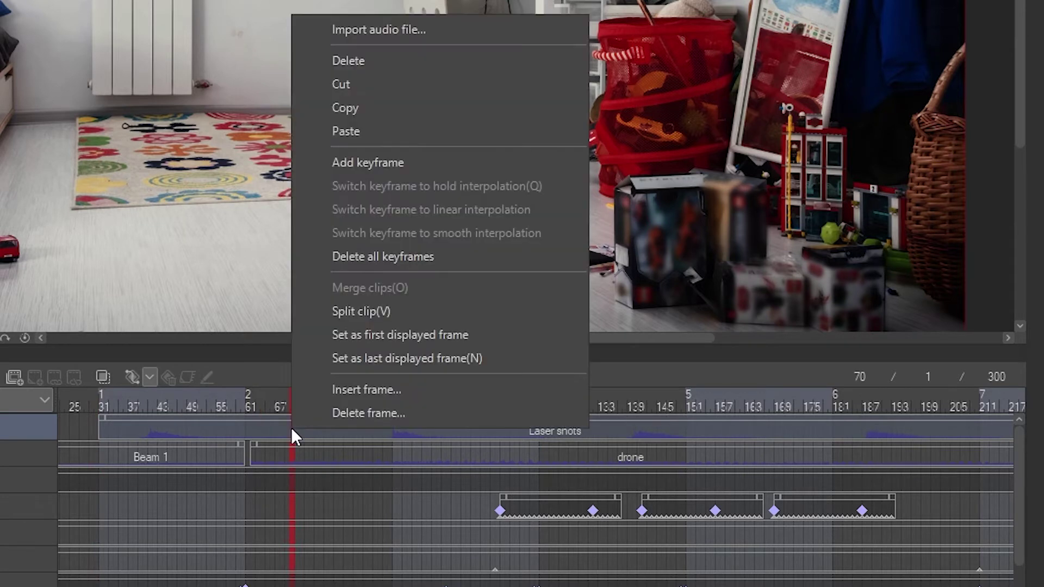
click(408, 312)
drag(326, 422, 345, 422)
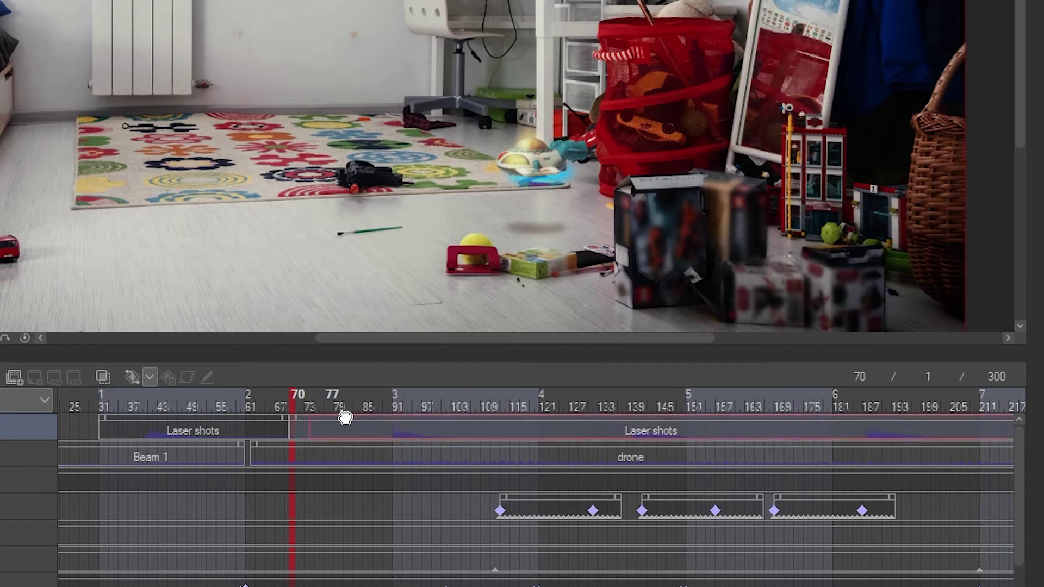
drag(243, 418, 222, 413)
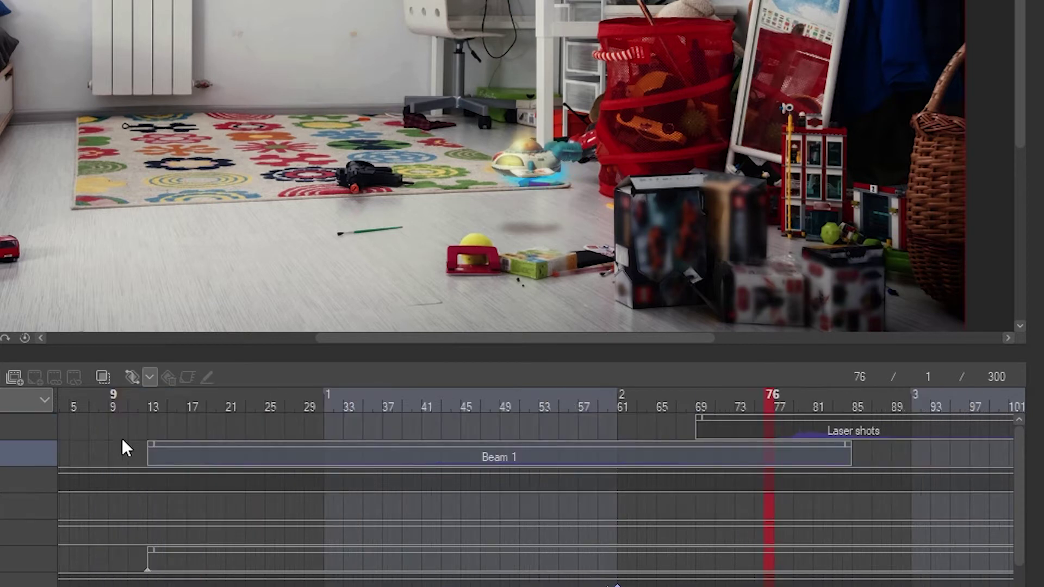
- Set a volume keyframe of 0 on the Beam 1 track at frame 13, using the Operation tool's audio settings
click(122, 438)
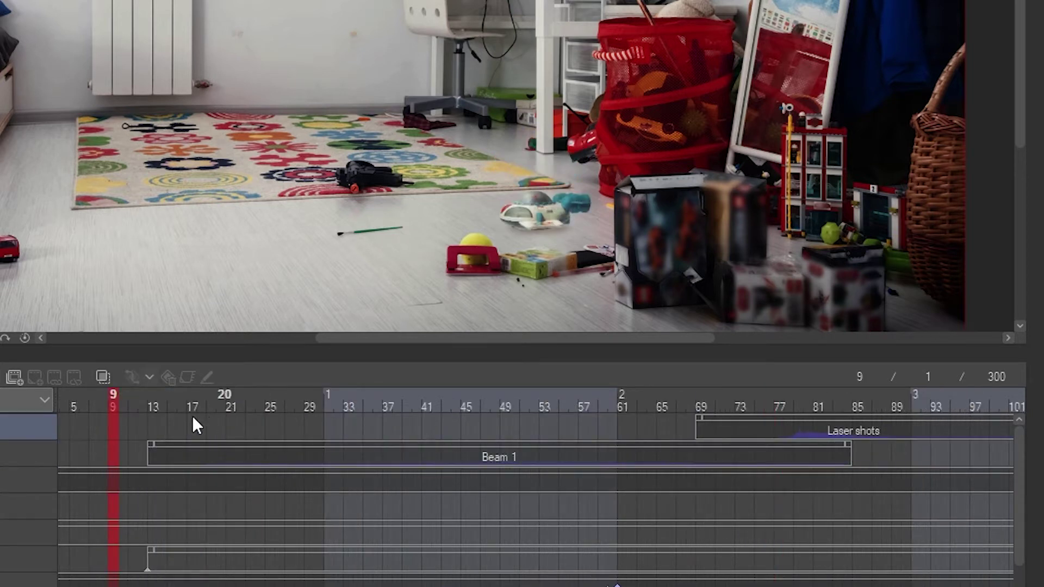
click(164, 456)
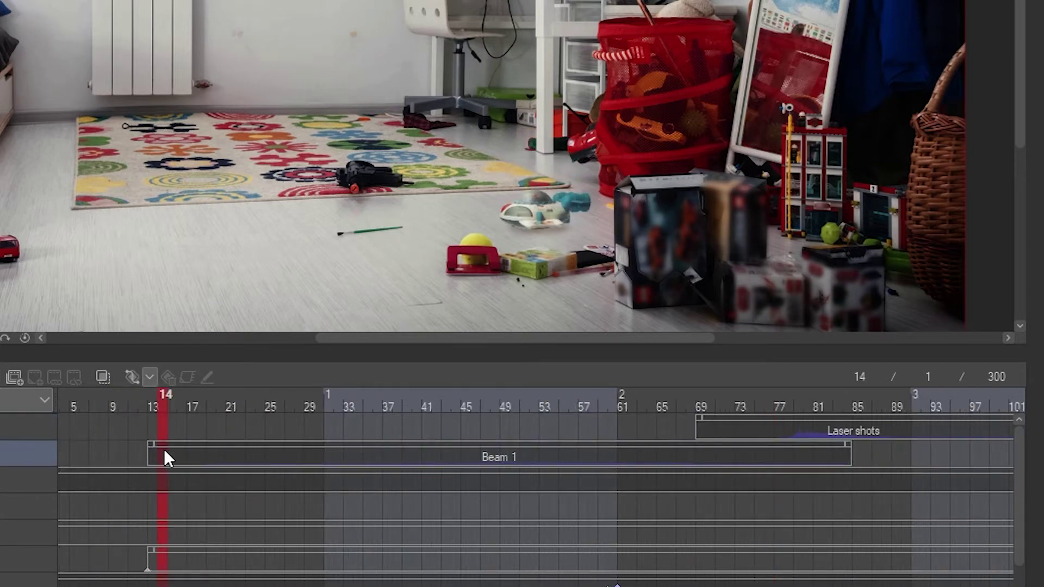
click(152, 413)
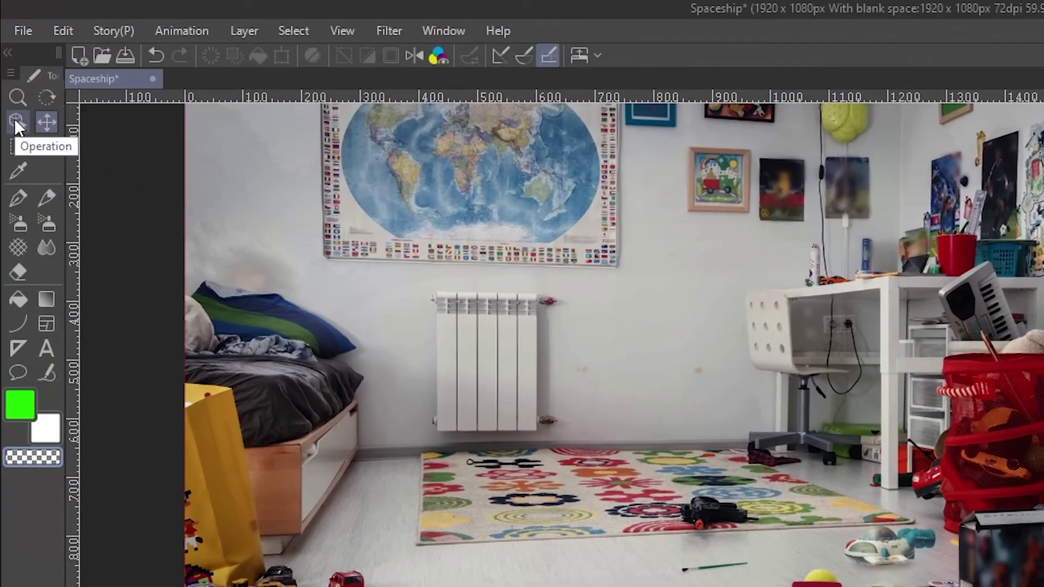
click(14, 119)
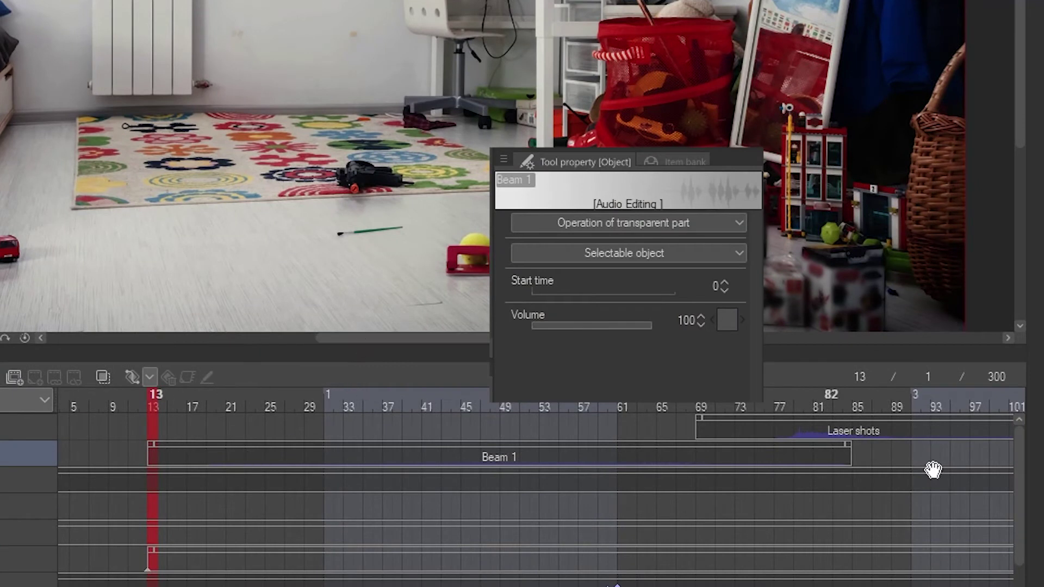
drag(598, 326, 593, 328)
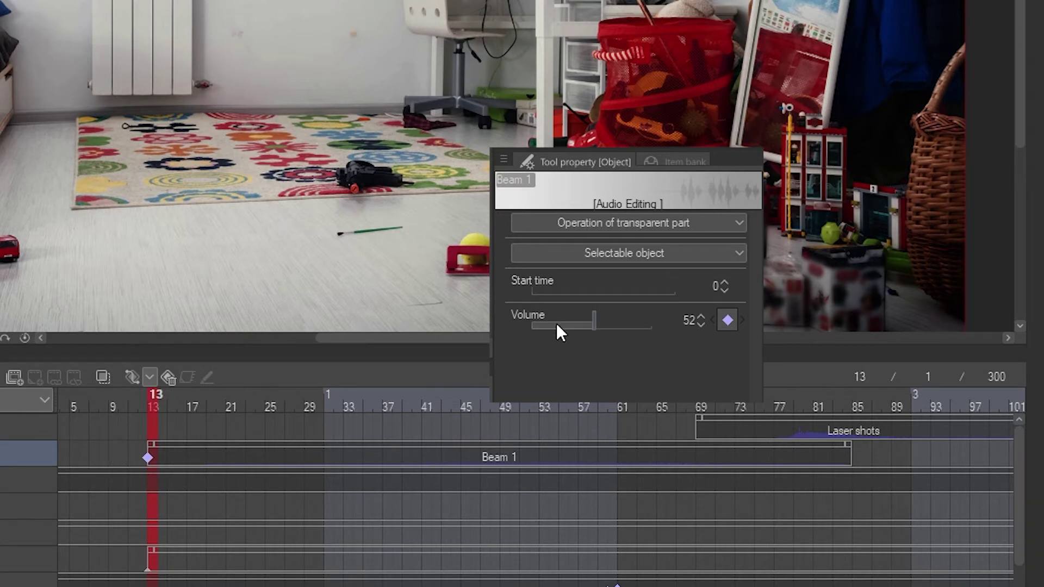
click(727, 320)
click(727, 320)
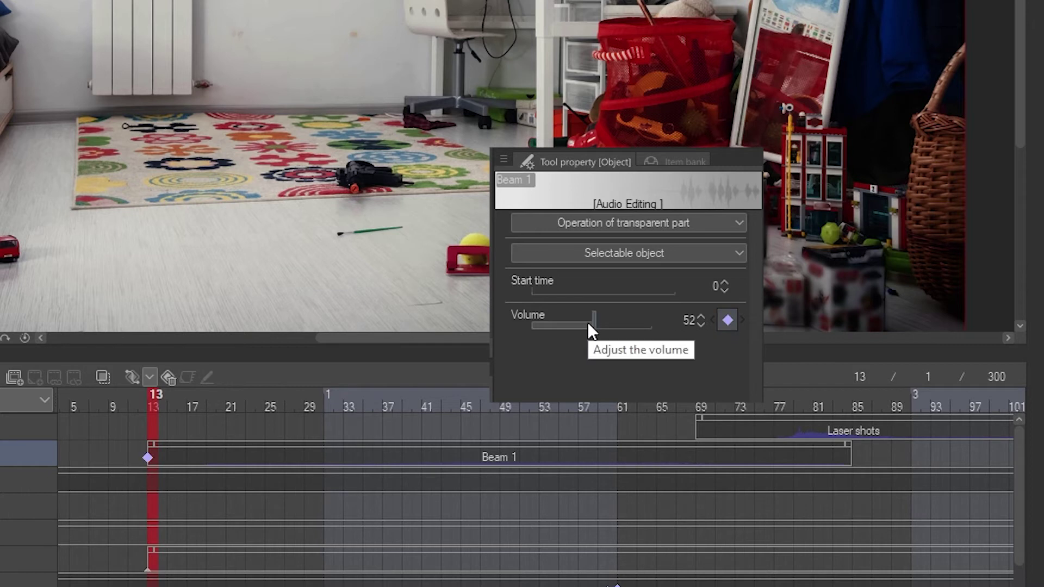
drag(587, 322, 530, 325)
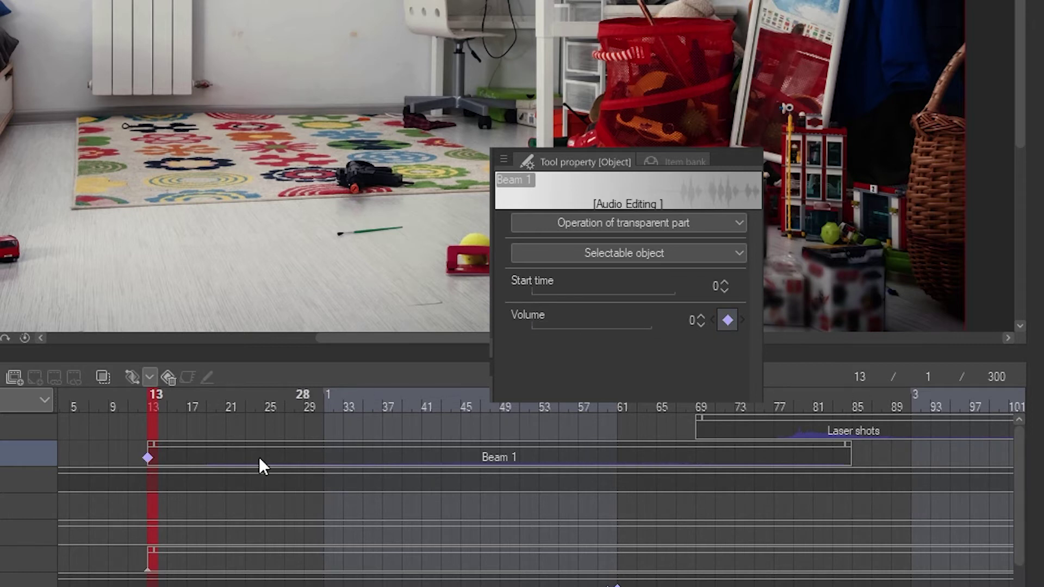
- Set a volume keyframe of 100 on the Beam 1 track at frame 21 to fade the sound in
click(292, 399)
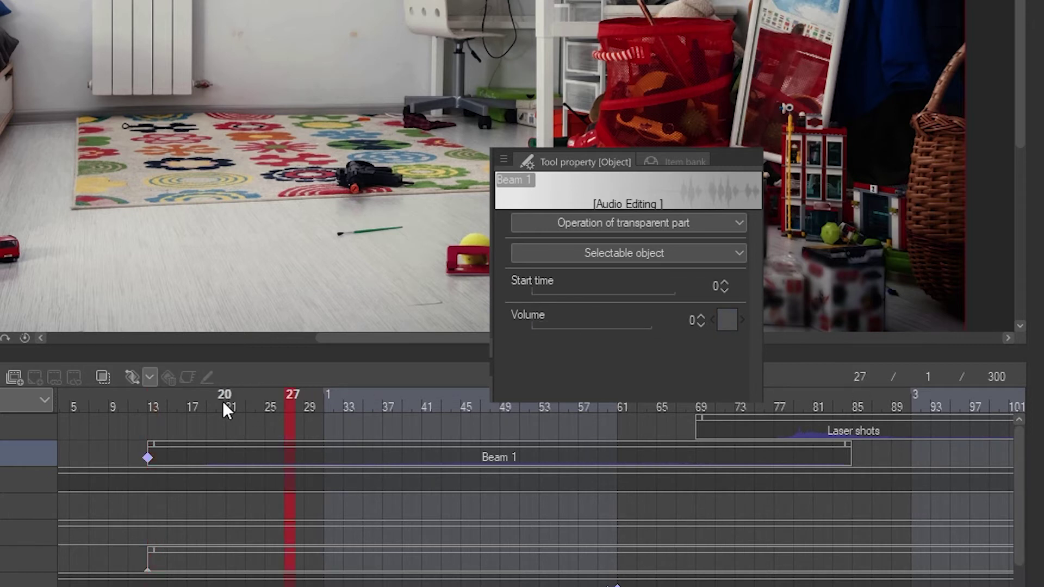
click(223, 400)
click(231, 401)
drag(607, 324, 698, 323)
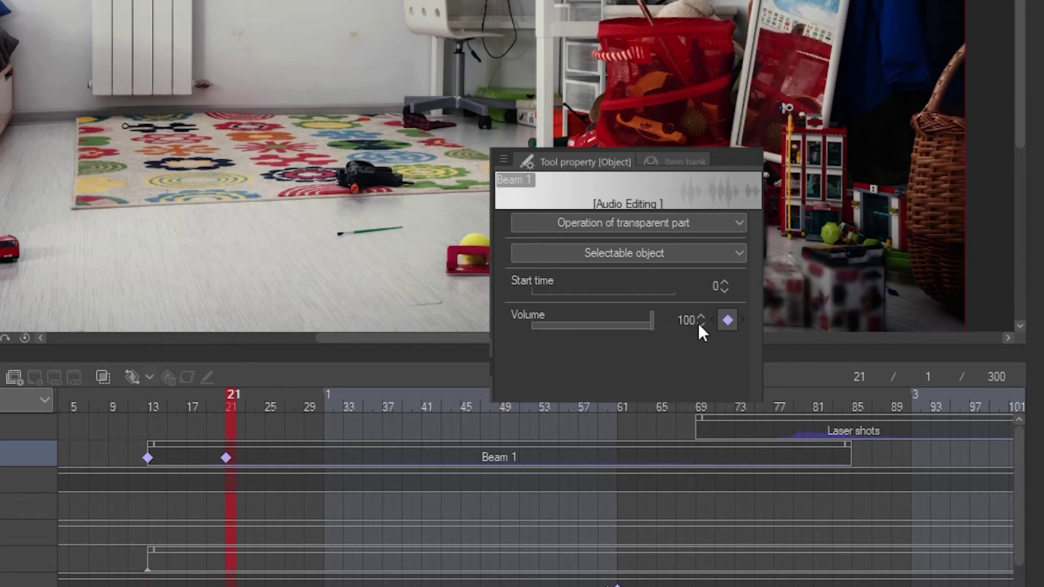
- Fade out the Beam 1 clip by keying its volume at 100 on frame 77 and 0 on frame 84
click(778, 404)
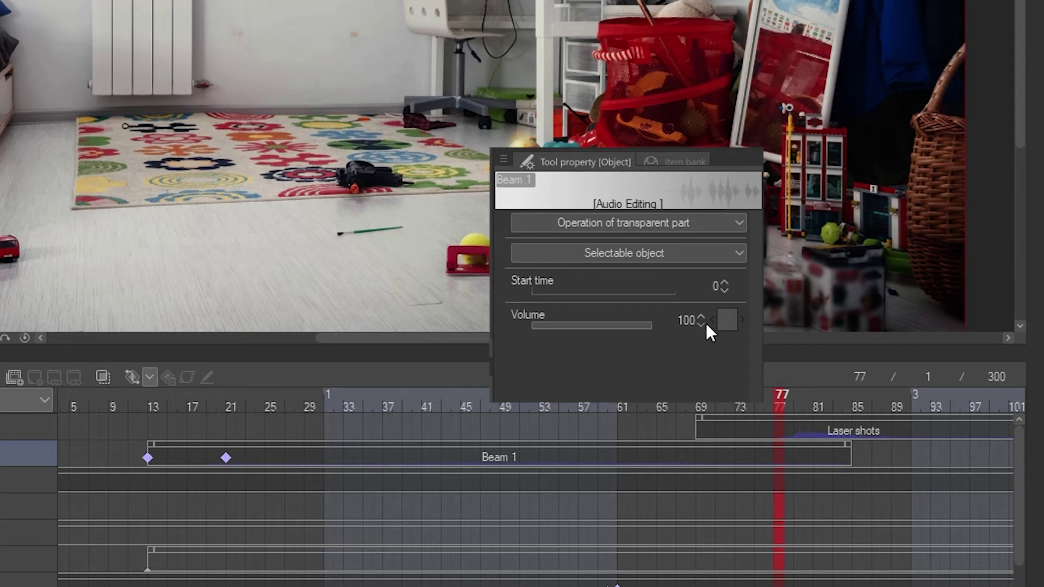
click(726, 322)
click(842, 404)
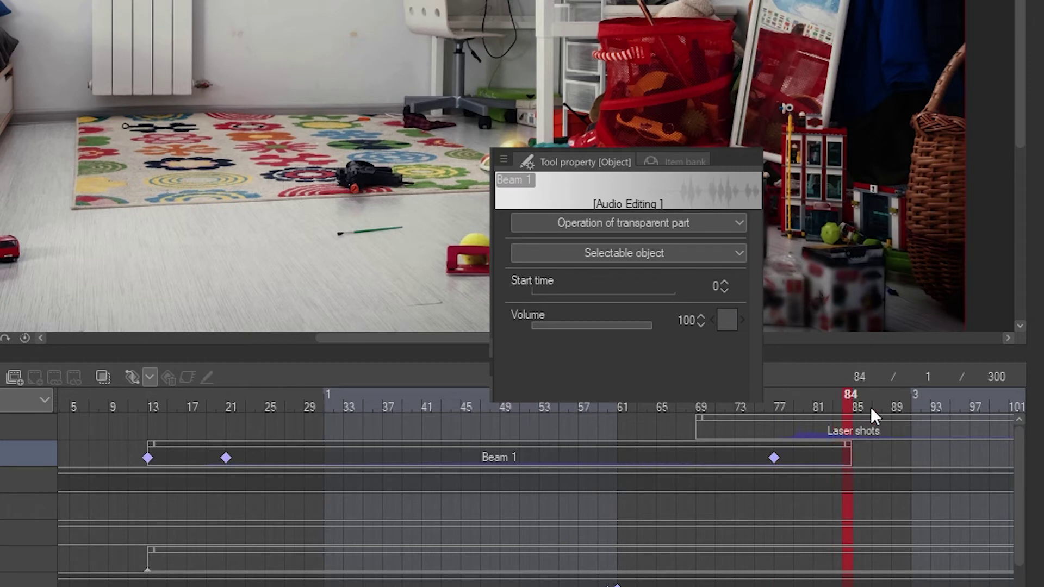
drag(614, 325, 527, 326)
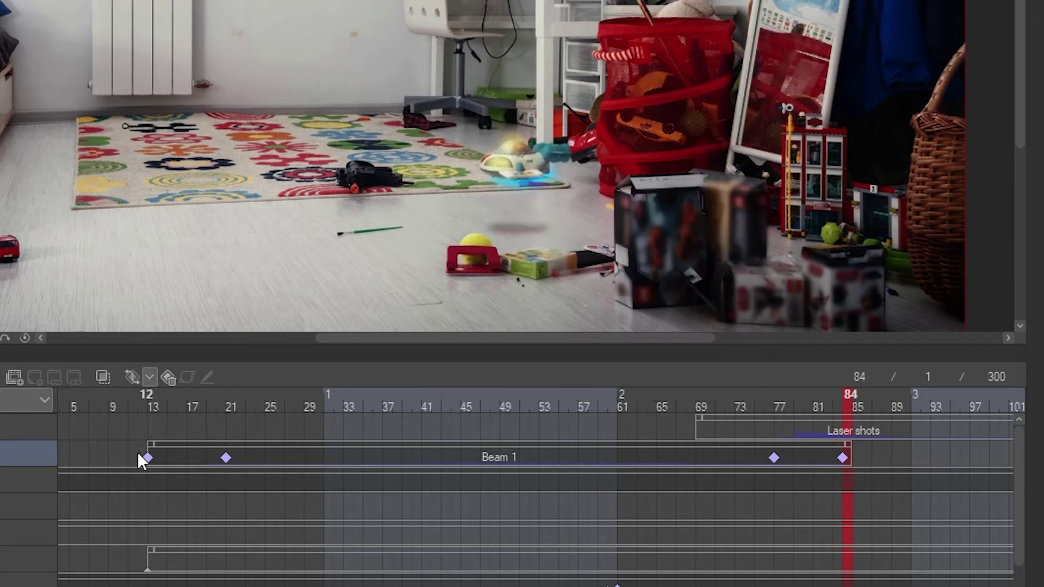
- Play the Beam 1 fades from frame 13, move the frame 77 volume keyframe to frame 71 and replay from frame 53
click(151, 402)
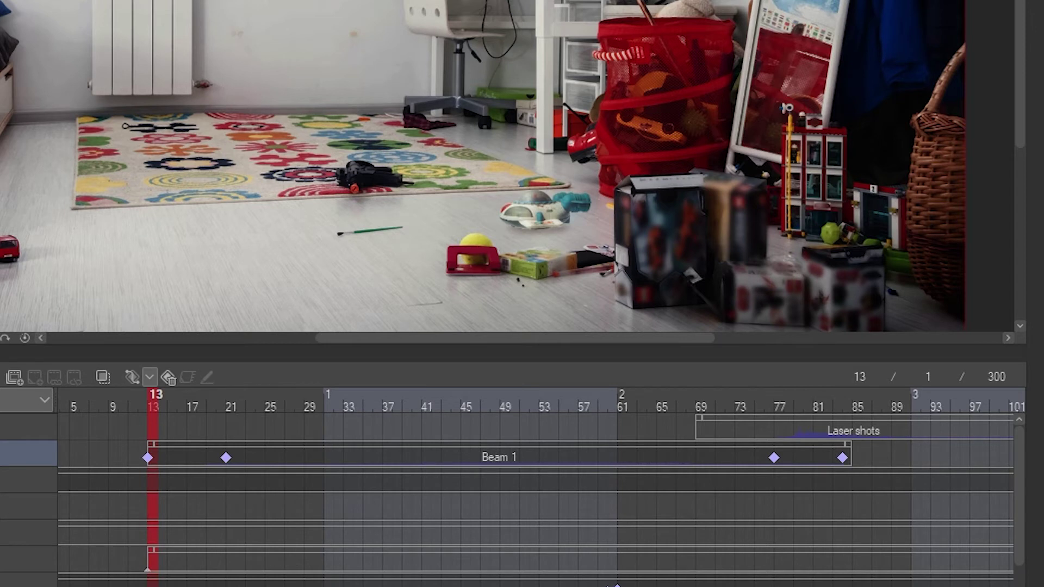
key(space)
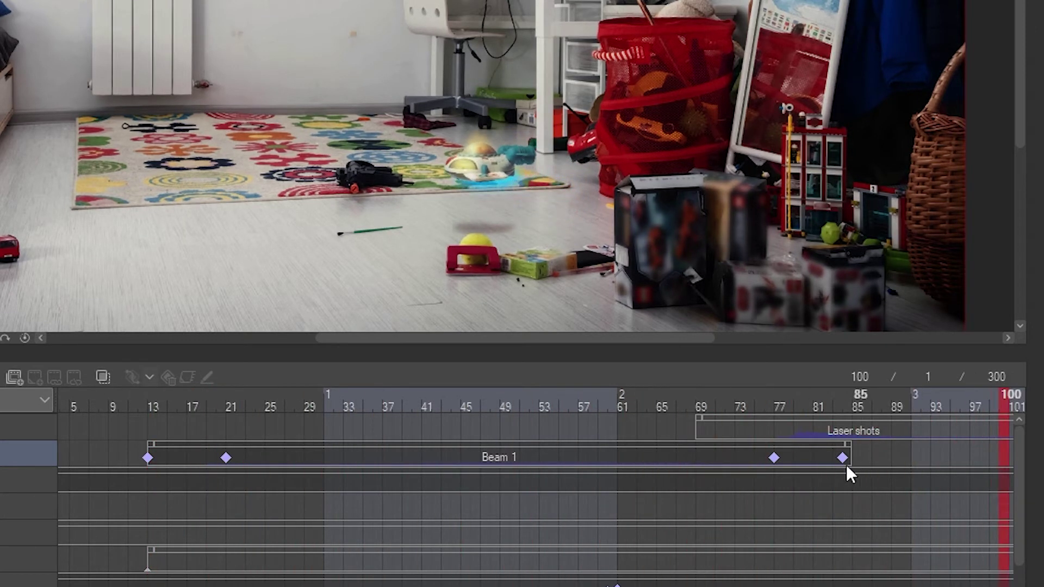
click(774, 457)
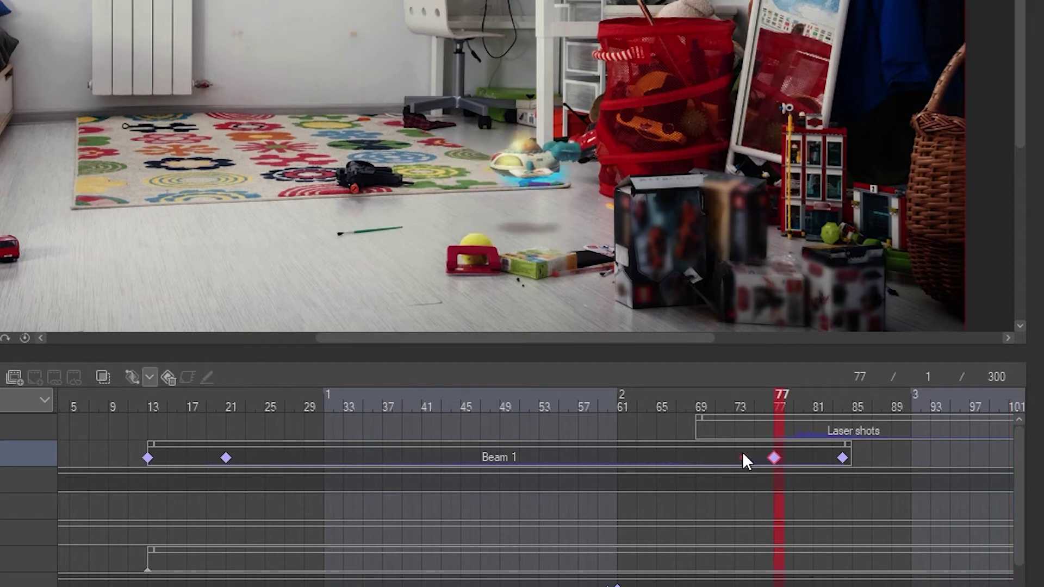
drag(738, 451, 723, 453)
click(544, 402)
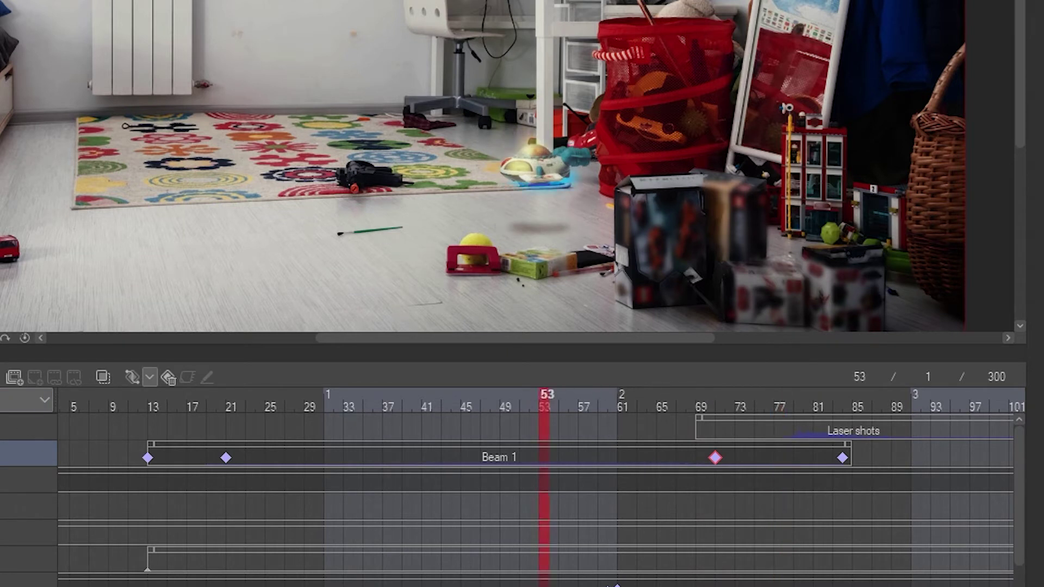
key(space)
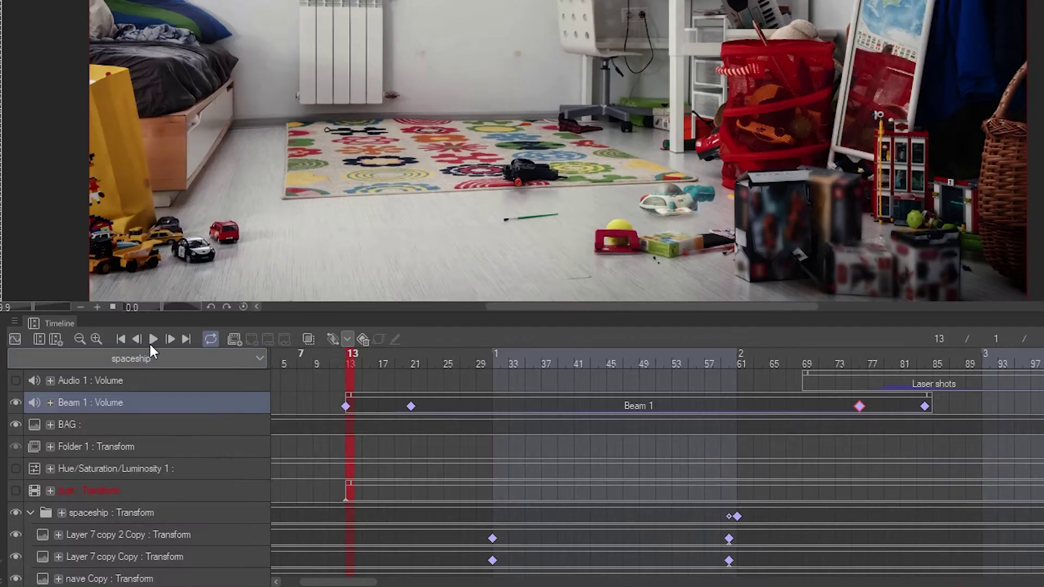
- Open the Beam 1 volume curve in the Graph Editor and inspect its full-volume keyframes near frames 75 and 21
click(15, 338)
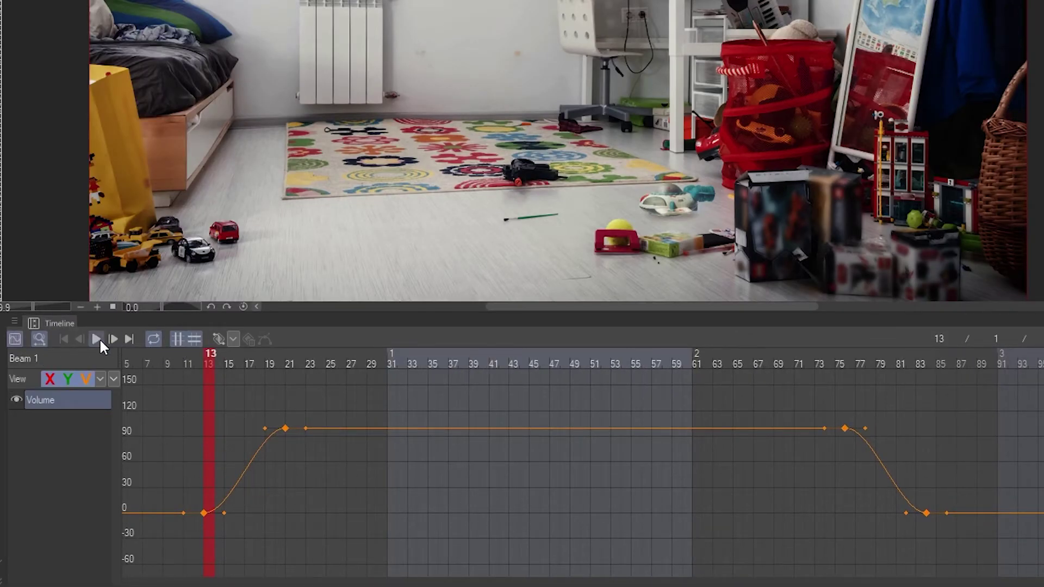
click(285, 429)
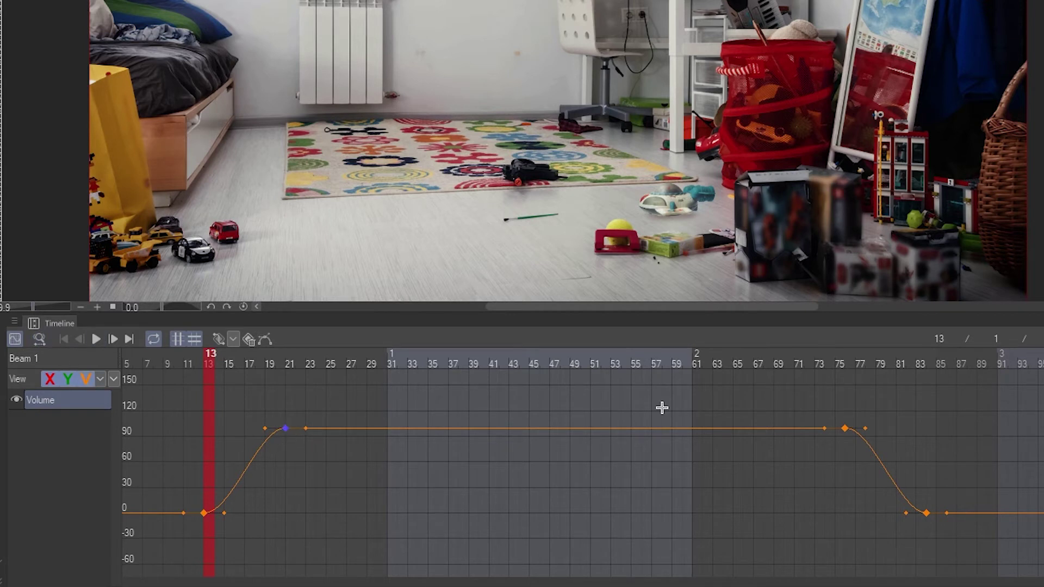
click(845, 429)
click(841, 363)
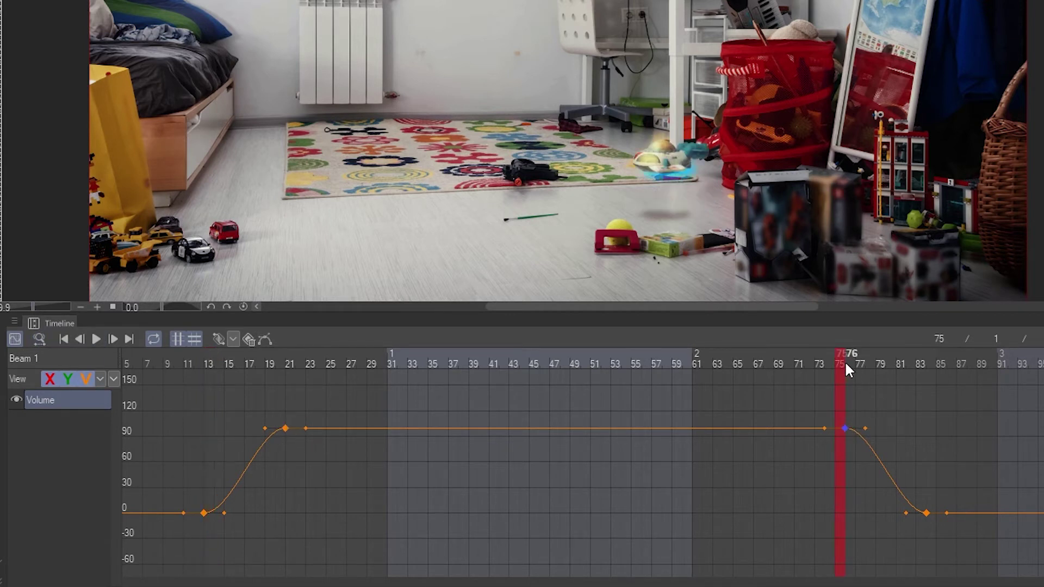
click(291, 364)
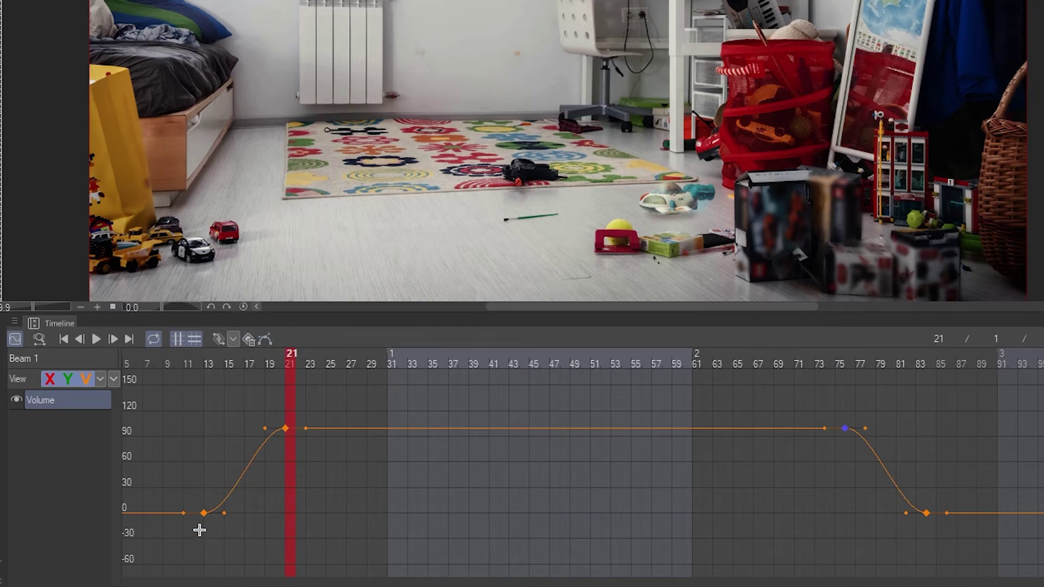
- Try linear interpolation on the two fade-in keyframes of the Beam 1 volume curve and undo the change
drag(184, 536, 298, 402)
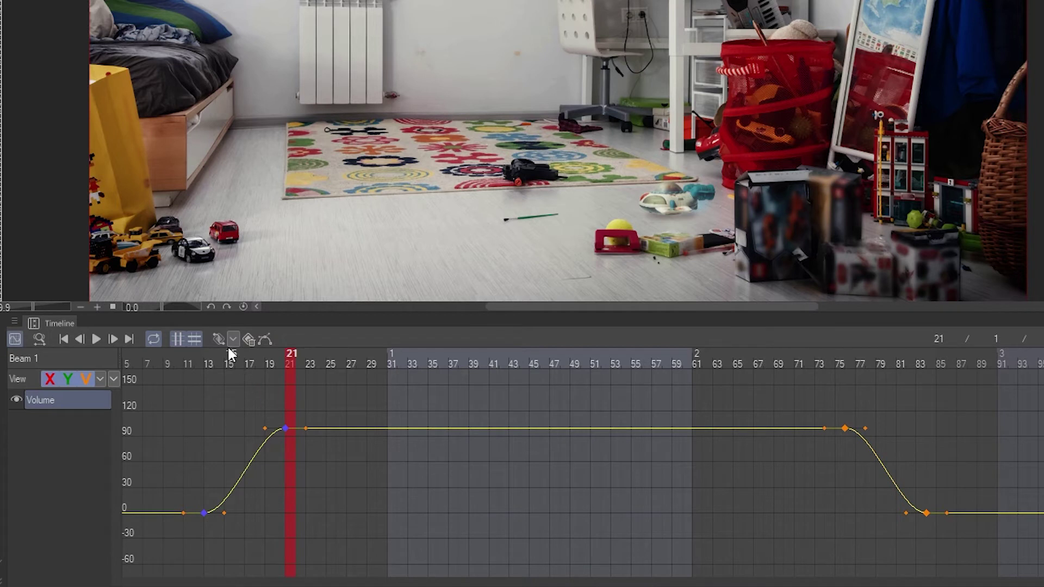
click(278, 357)
click(16, 321)
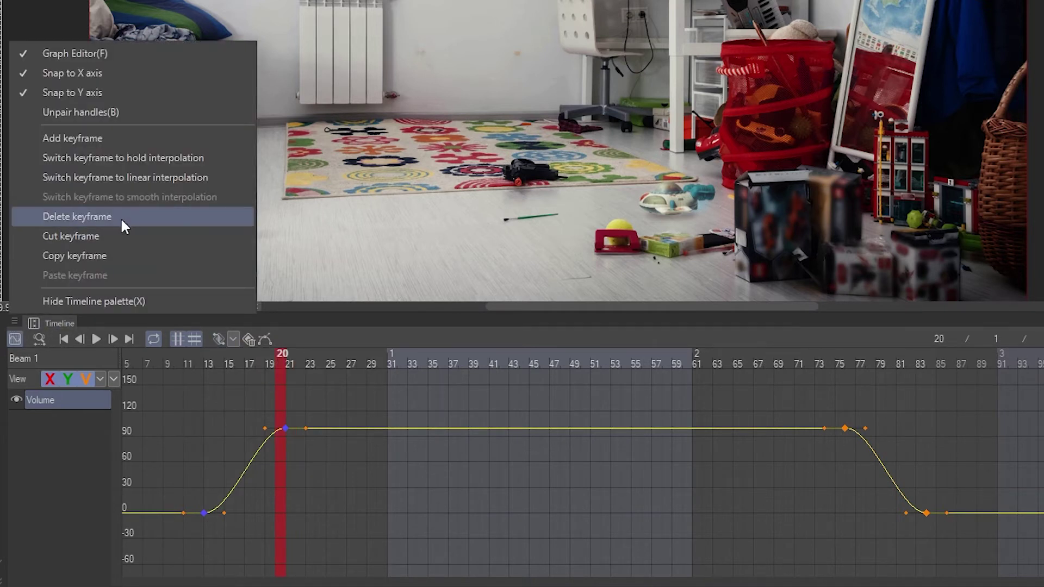
click(146, 176)
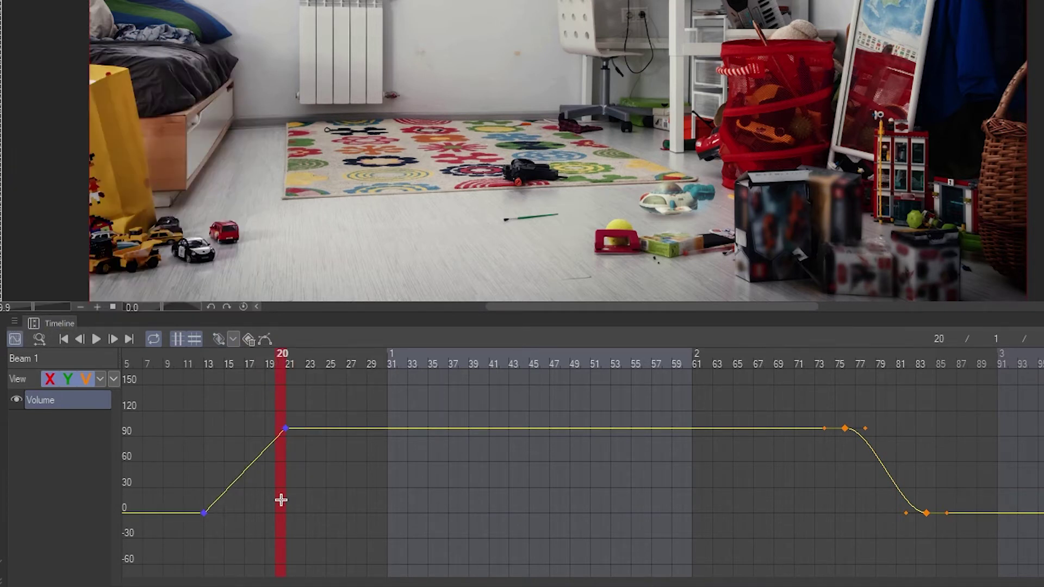
click(213, 464)
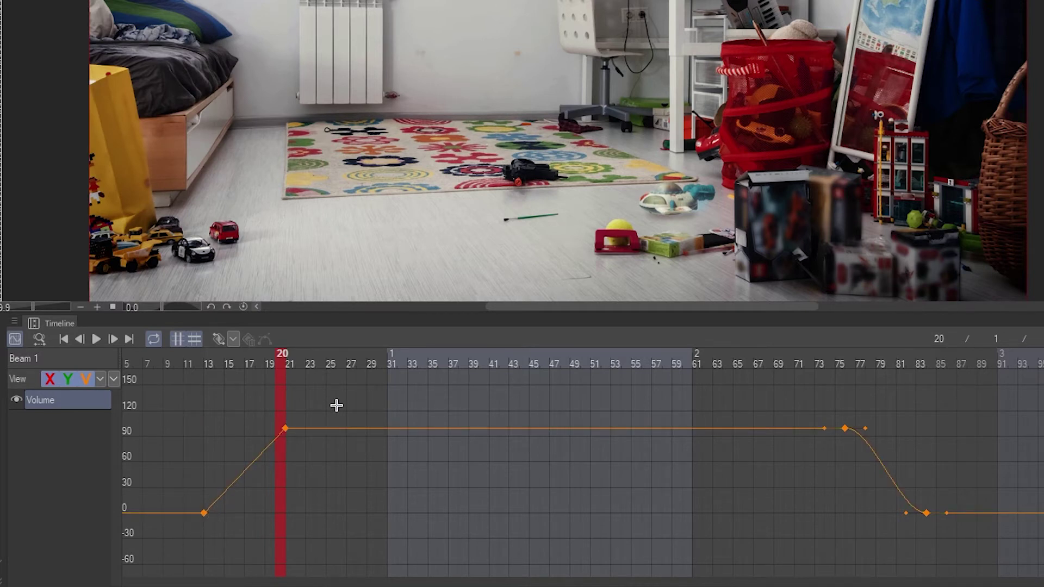
key(ctrl+z)
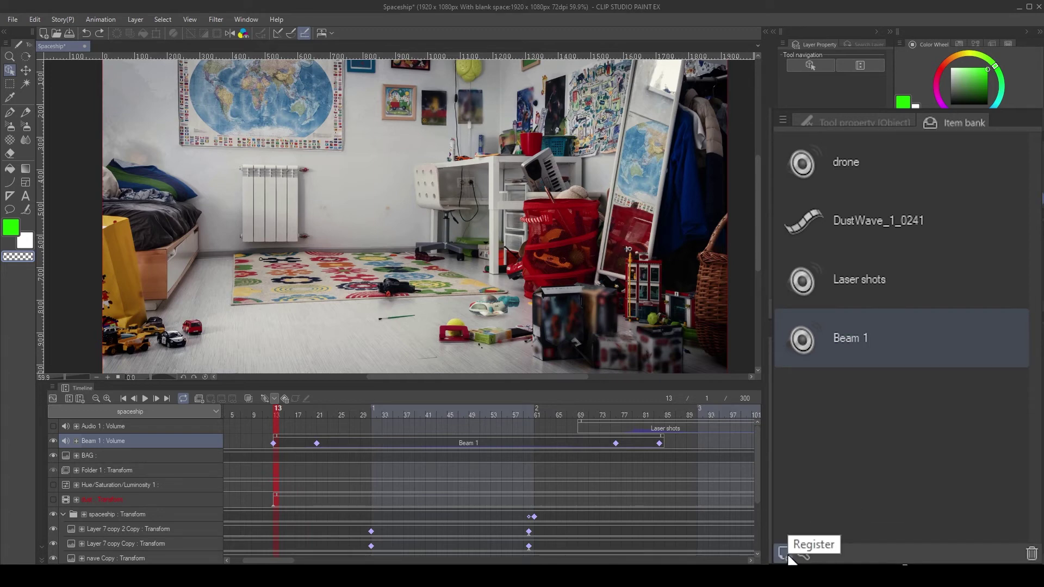
- Register the Hover engine, motor, Speed up, UFO Launch and UFO WAV files in the item bank
click(784, 558)
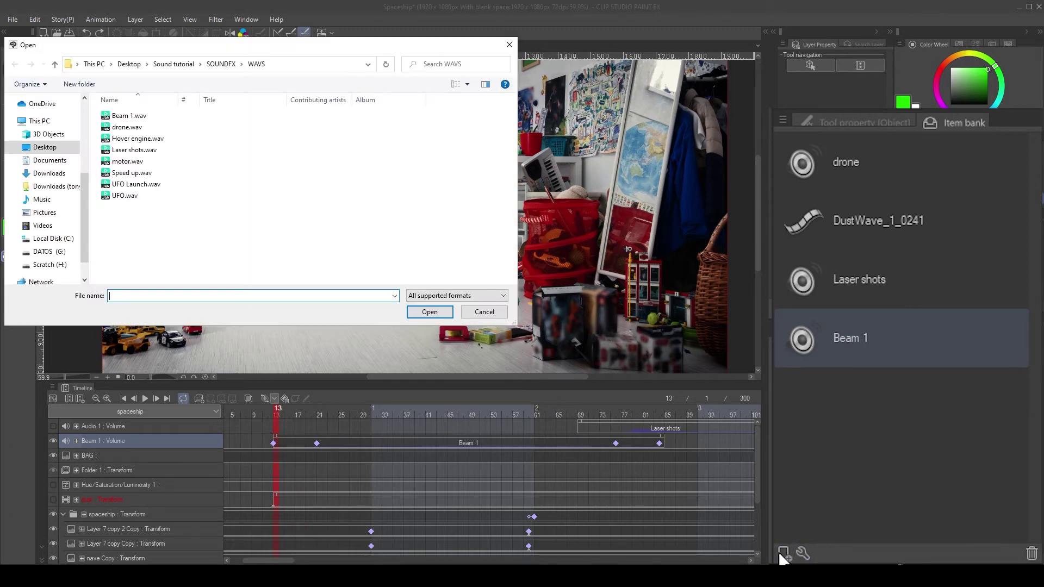
drag(135, 215, 137, 138)
click(430, 311)
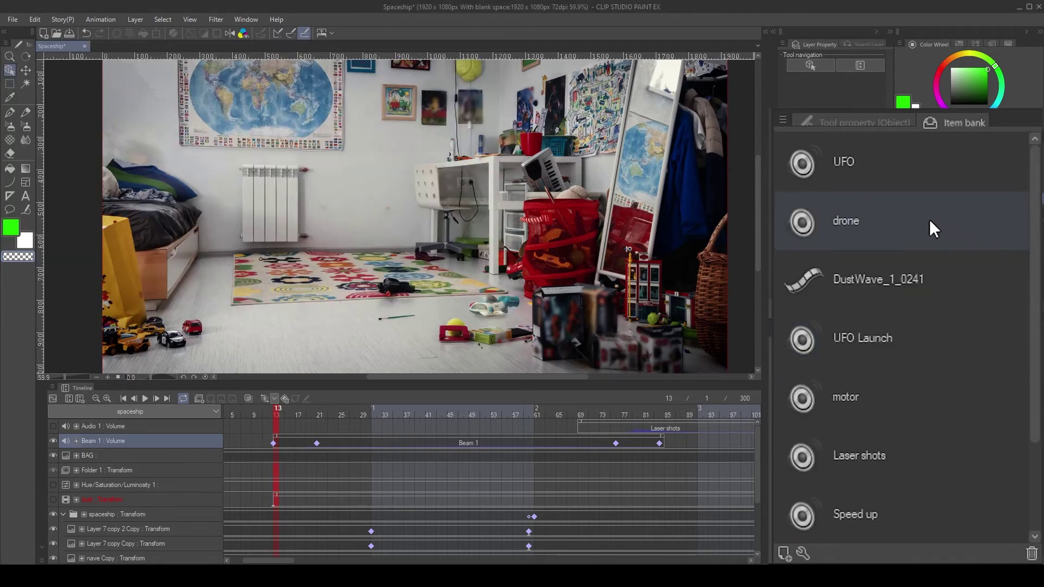
scroll(873, 445, down, 2)
scroll(888, 381, up, 2)
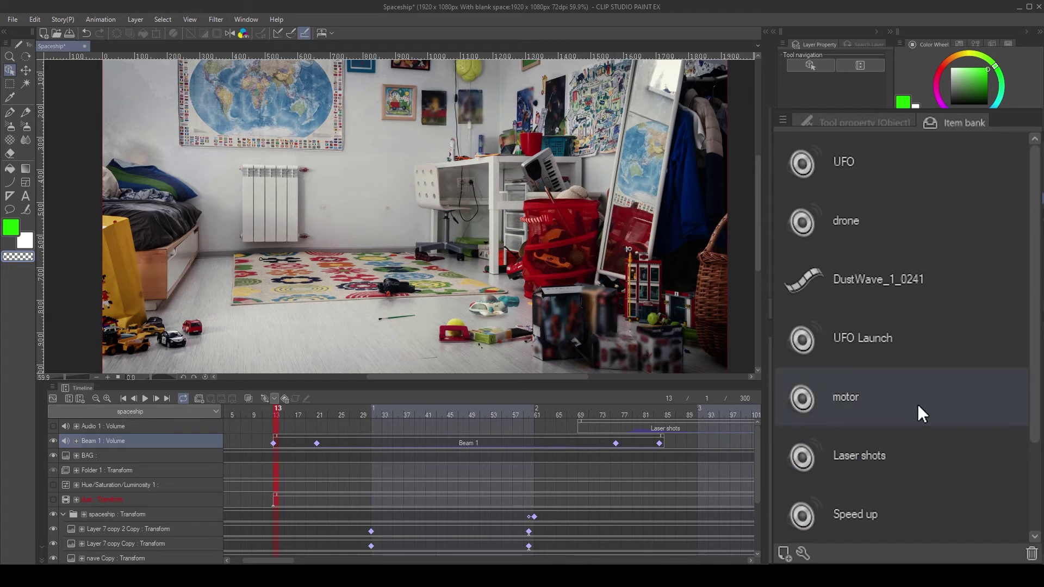
scroll(902, 401, down, 2)
scroll(884, 439, up, 2)
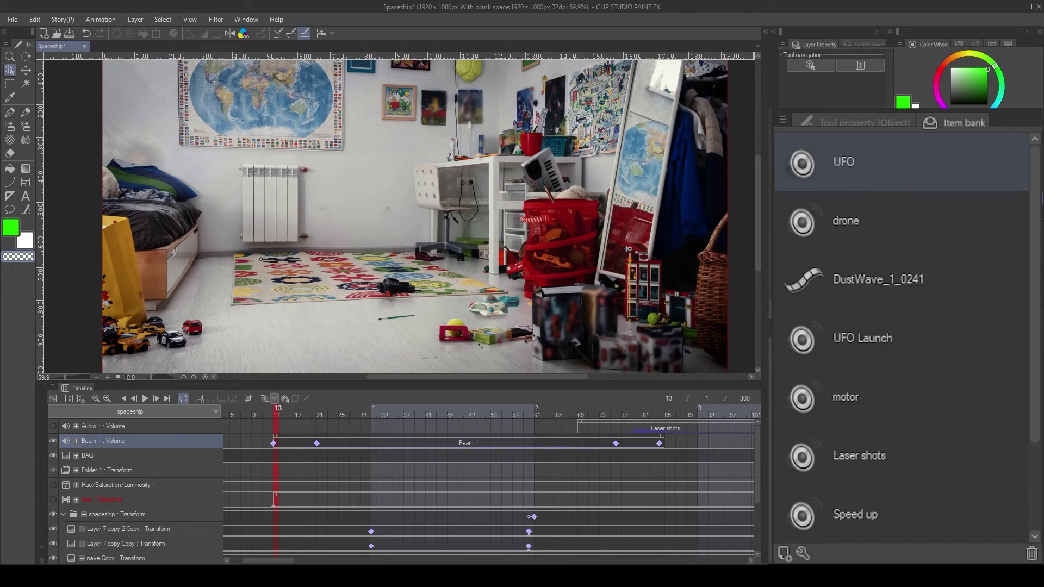
- Preview the UFO sound in its item settings at a trial volume of 50% and accept the settings
click(802, 554)
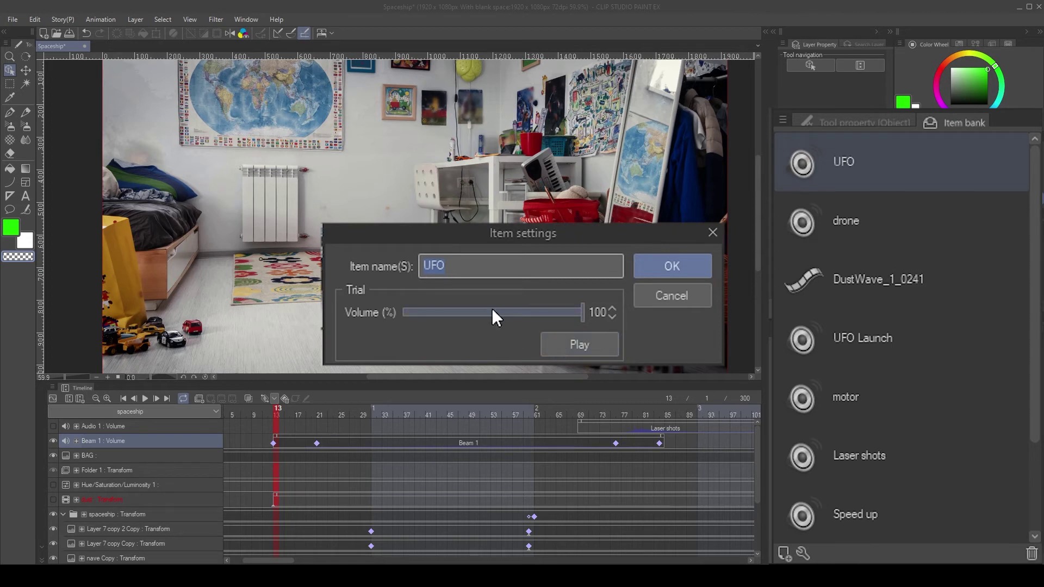
mouse_move(490, 307)
mouse_down()
mouse_move(451, 312)
mouse_move(493, 315)
mouse_up()
click(566, 341)
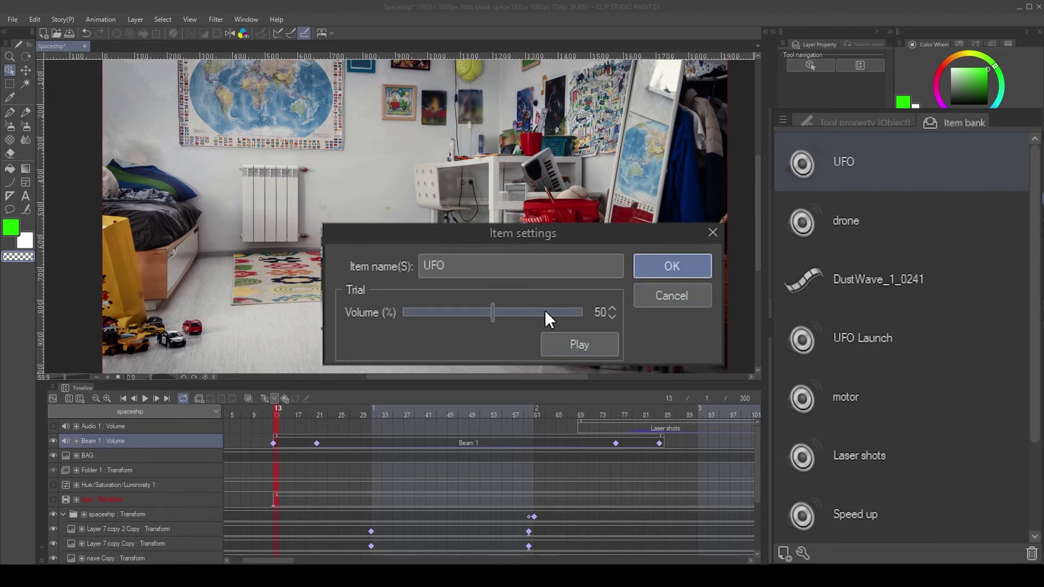
click(649, 269)
- Create a new audio layer above Beam 1 and place the motor sound from the item bank on it
click(899, 396)
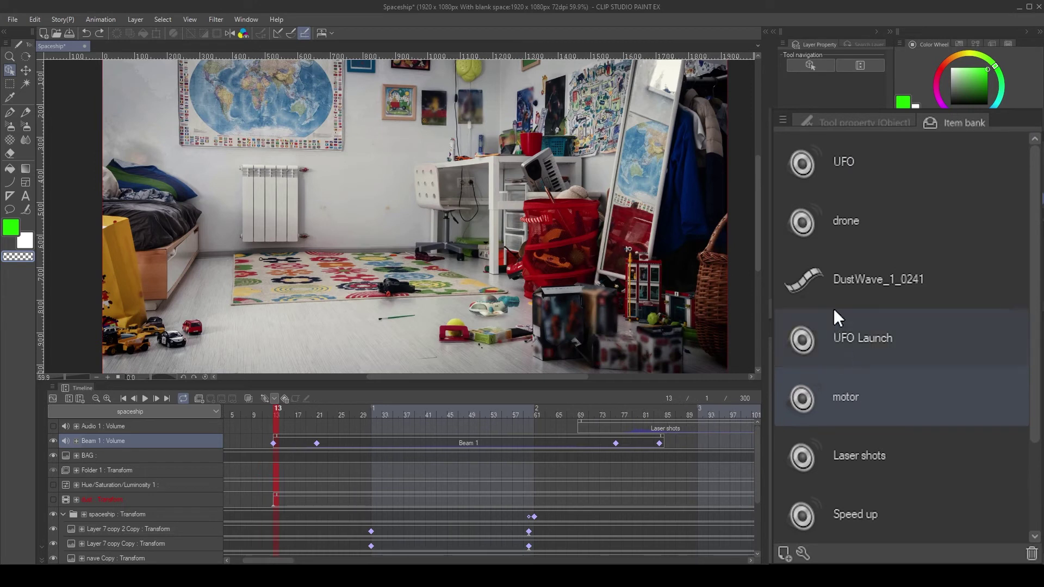
click(92, 20)
mouse_move(119, 35)
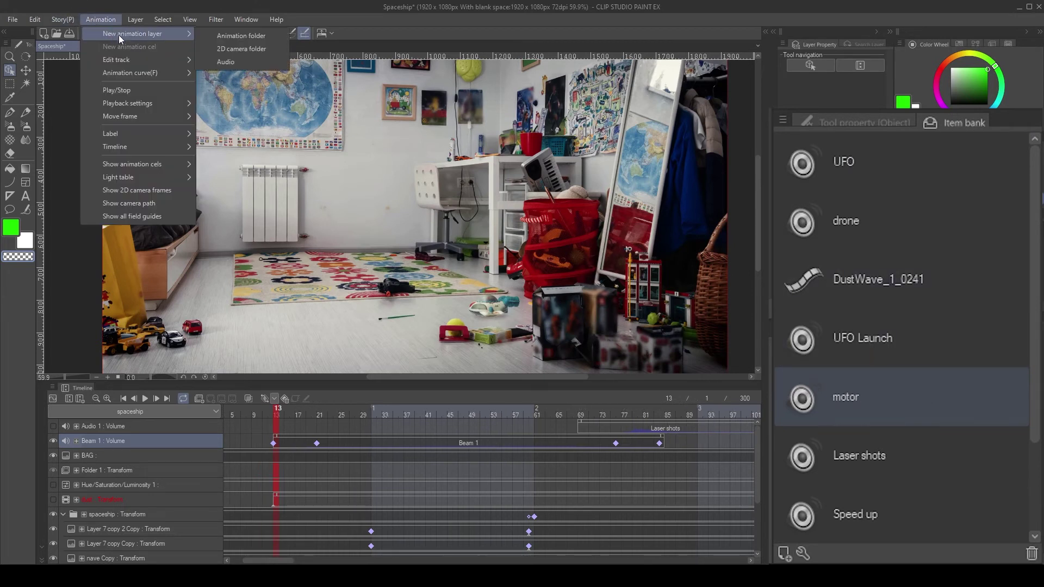
click(243, 64)
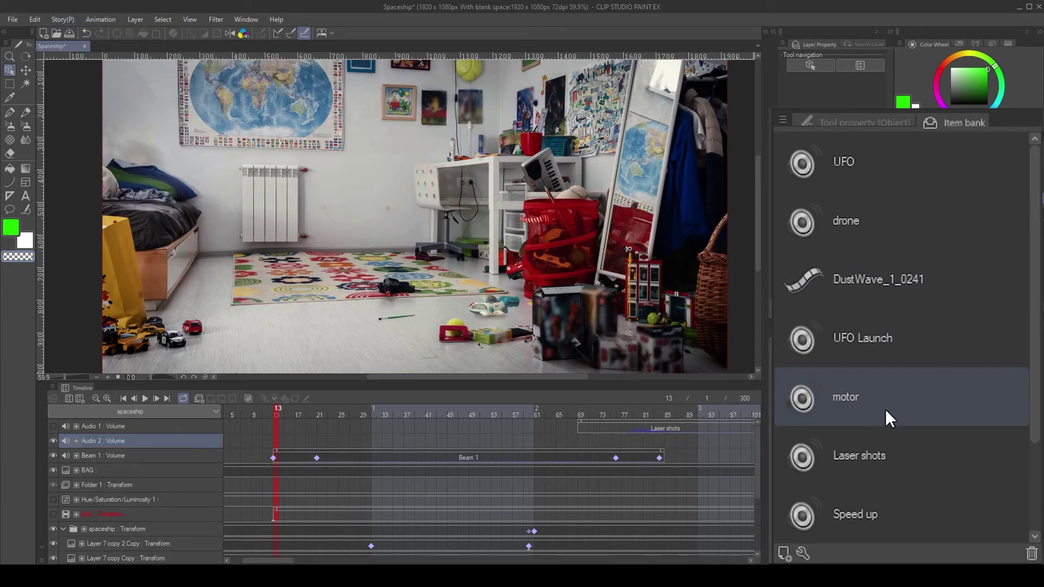
drag(888, 418, 389, 259)
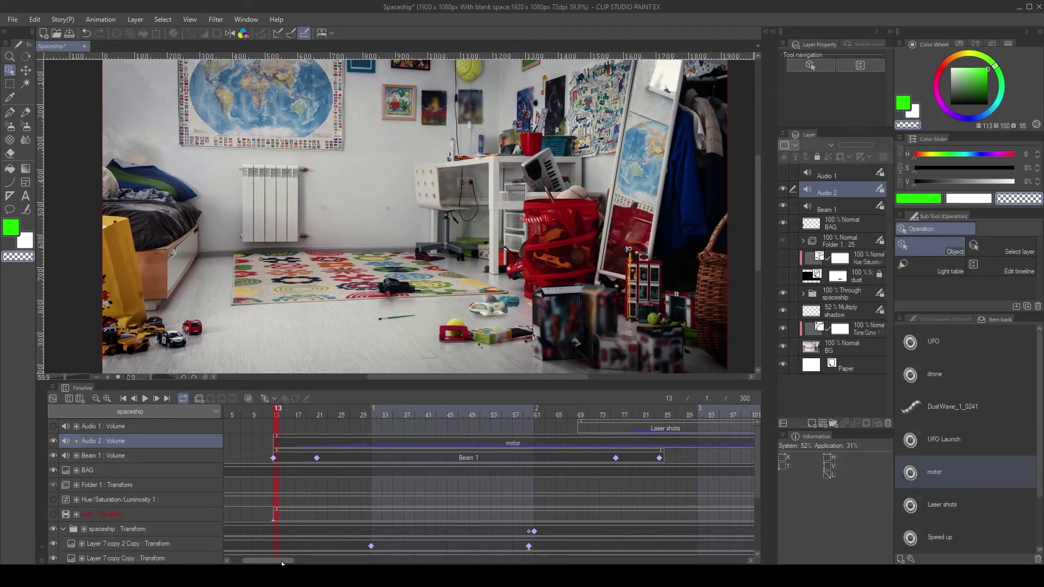
- Check the motor clip further along the timeline and select the Speed up sound in the item bank
drag(280, 560, 313, 563)
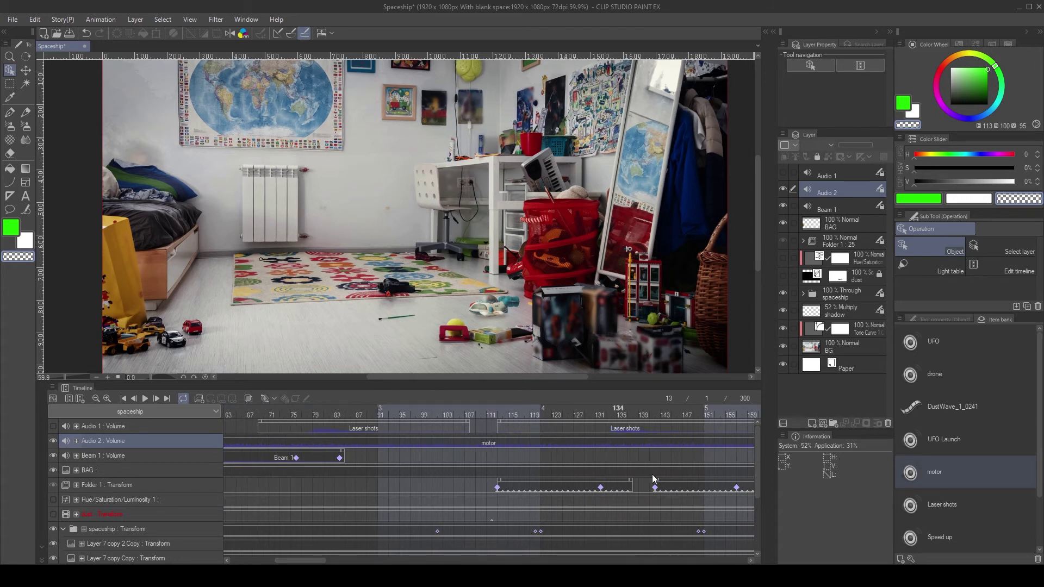
scroll(971, 459, down, 2)
click(964, 506)
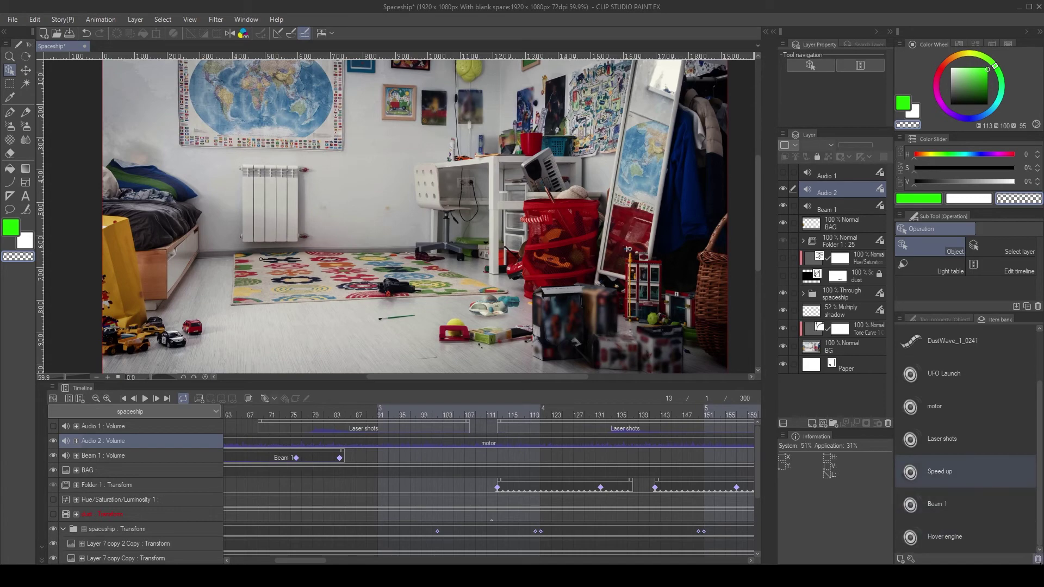
click(956, 469)
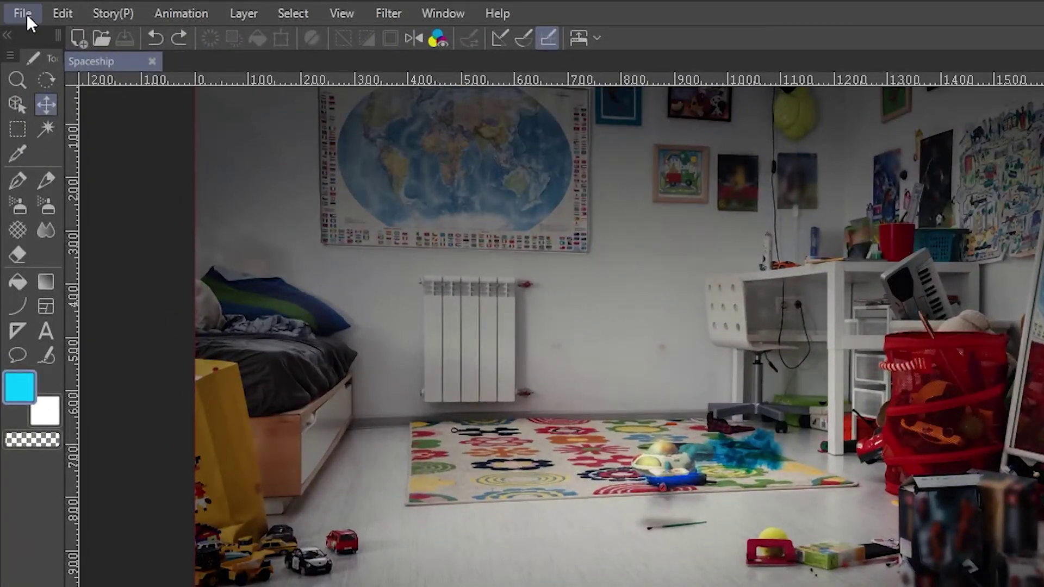
- Export the animation as an MP4 movie named spaceship in the EXPORT folder
click(23, 13)
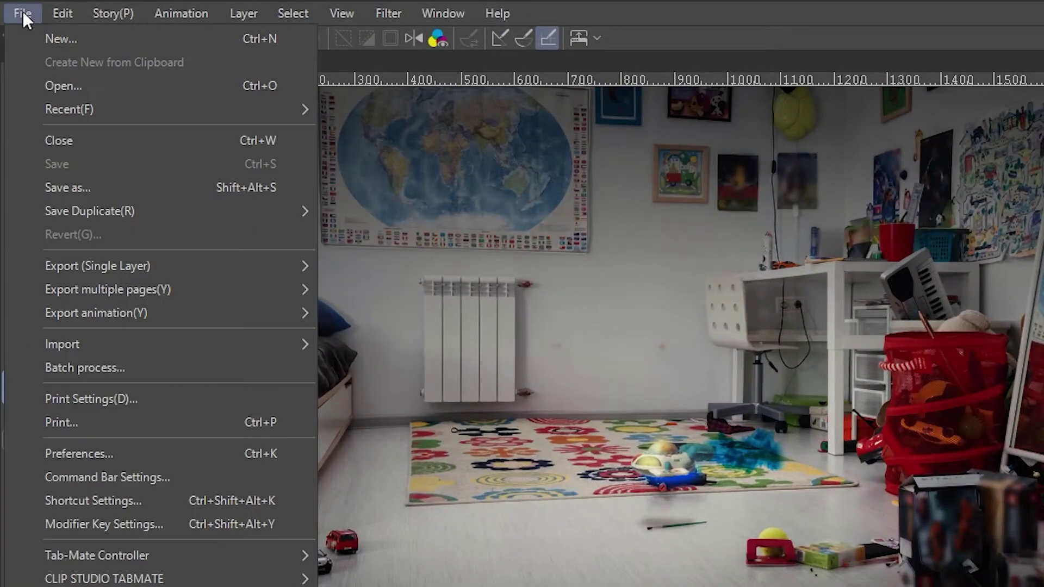
mouse_move(149, 322)
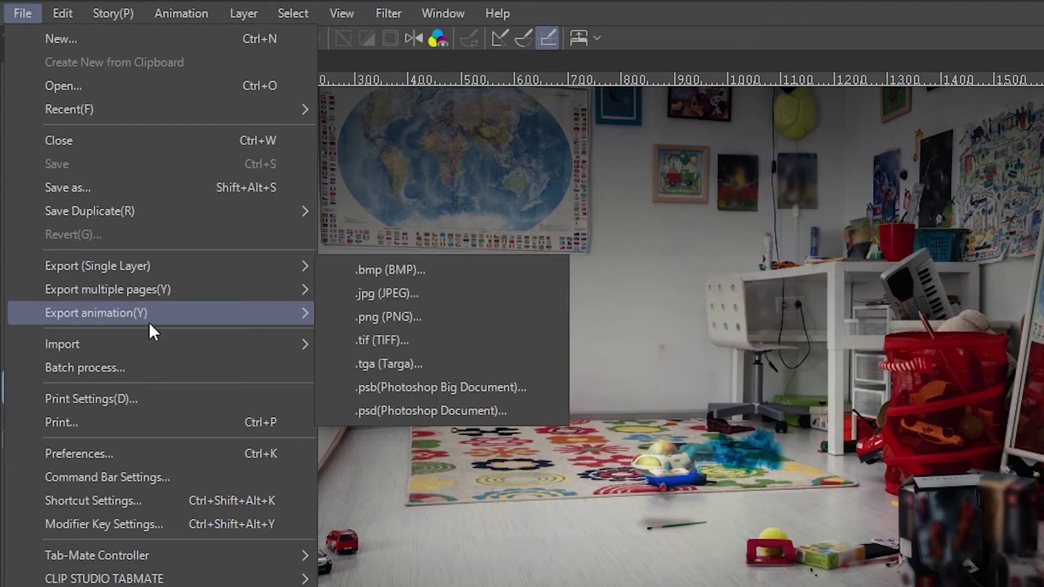
click(406, 387)
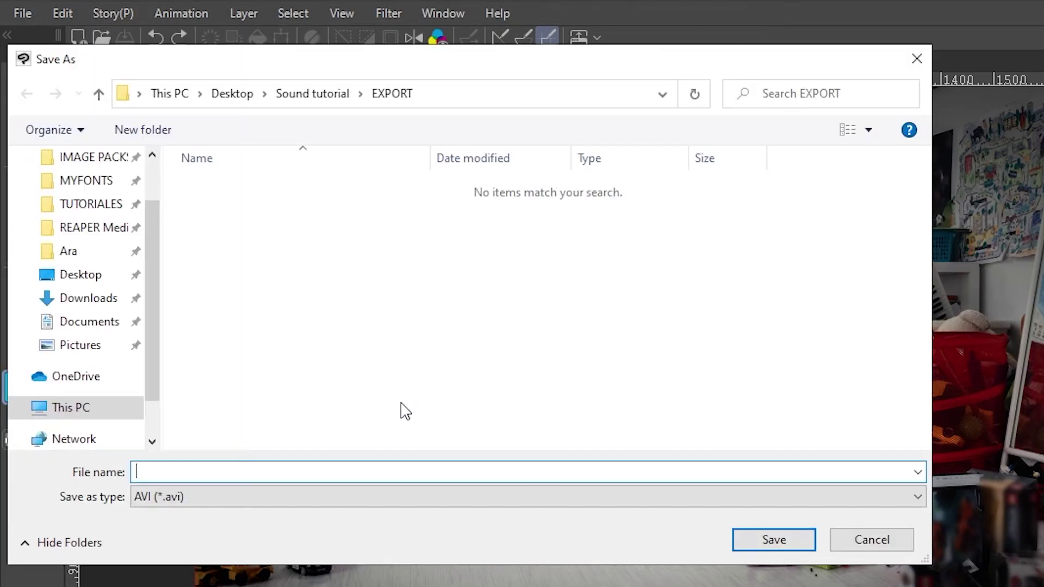
click(292, 496)
click(244, 535)
click(236, 466)
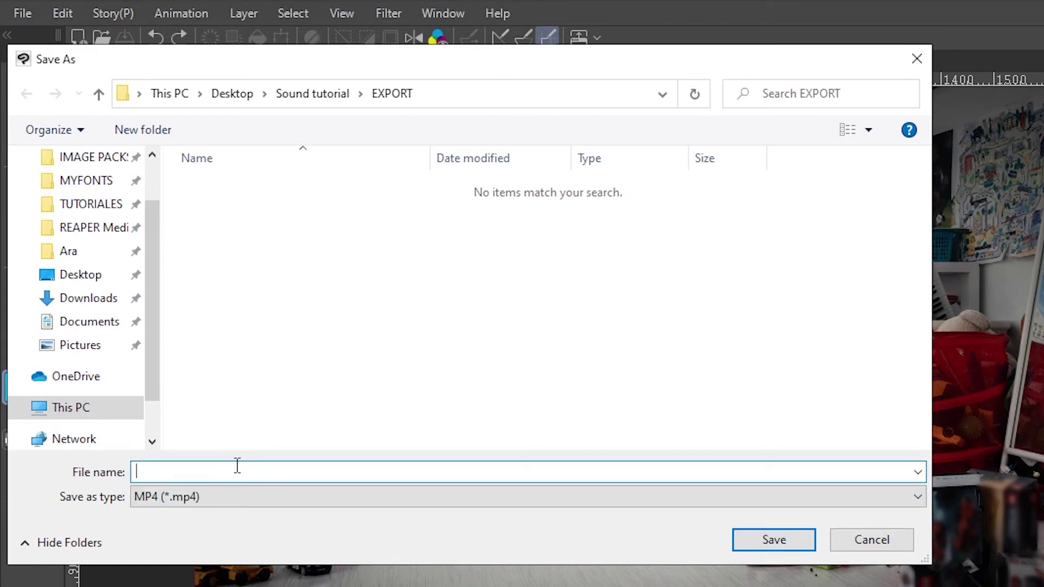
text(spaceship)
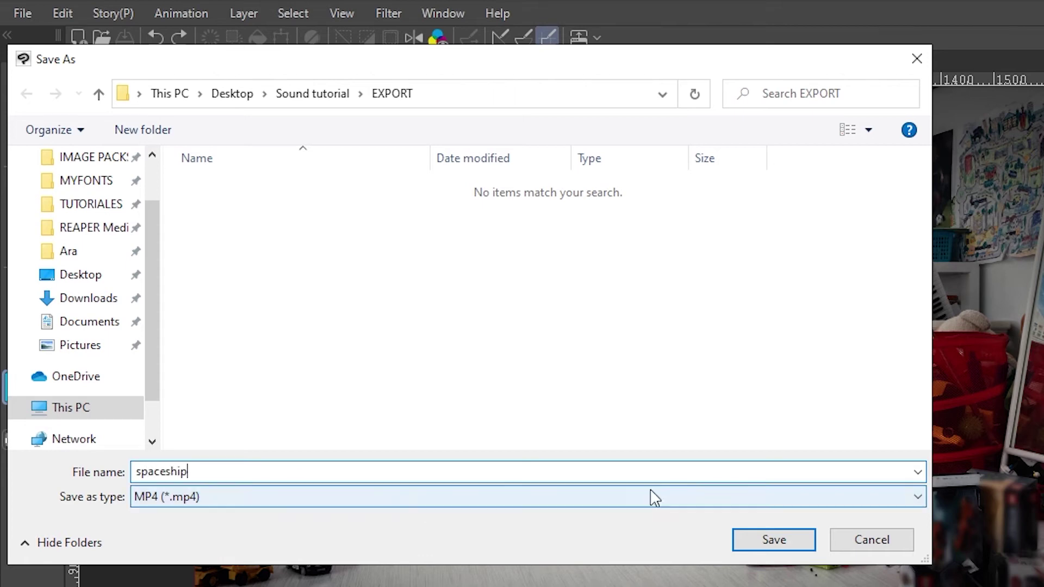
click(758, 544)
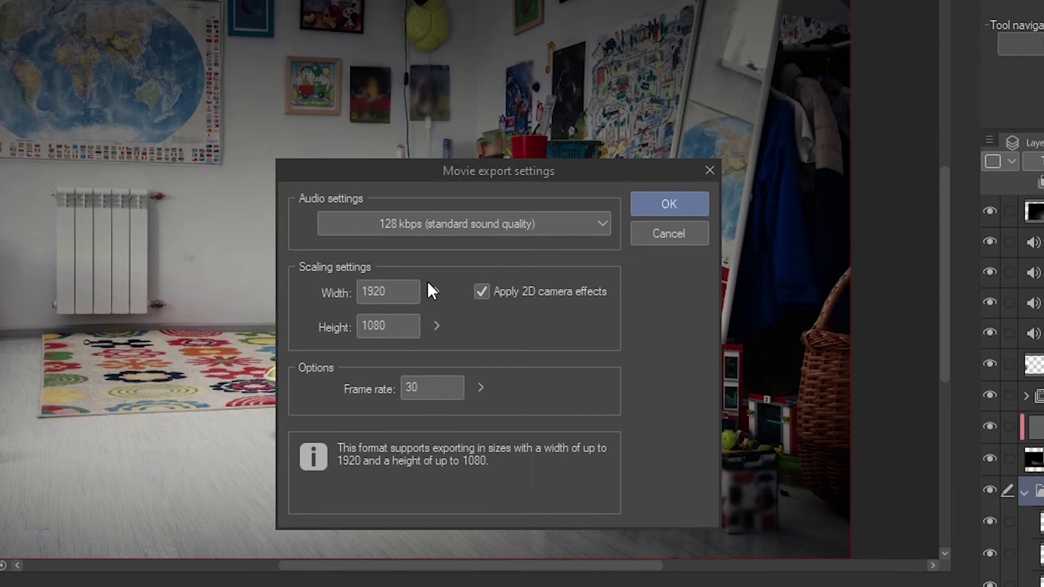
- Review the audio quality options, keep 128 kbps (standard sound quality), 1920 × 1080 and 30 frames per second, and confirm the movie export
click(457, 226)
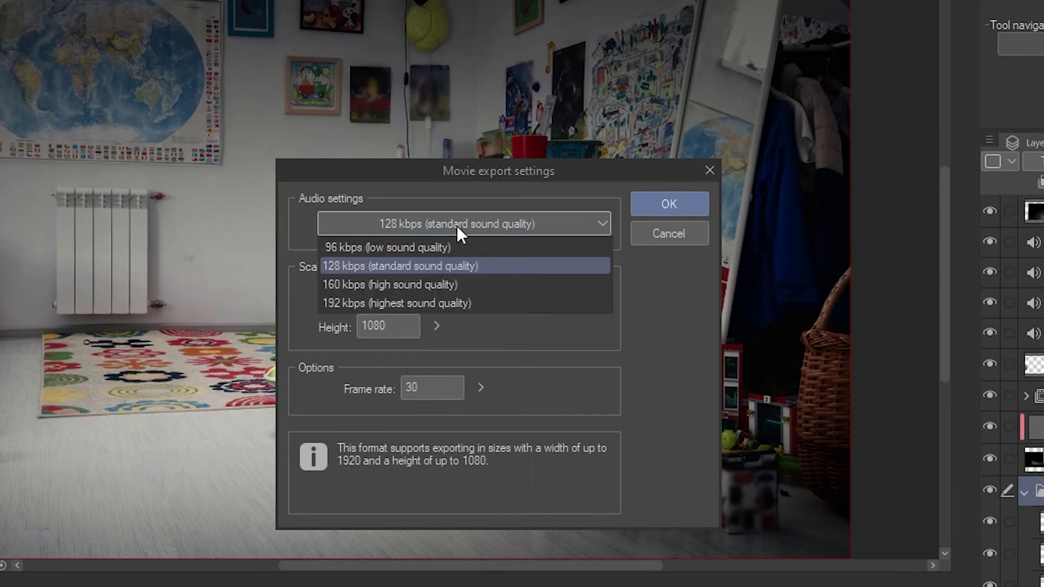
click(456, 226)
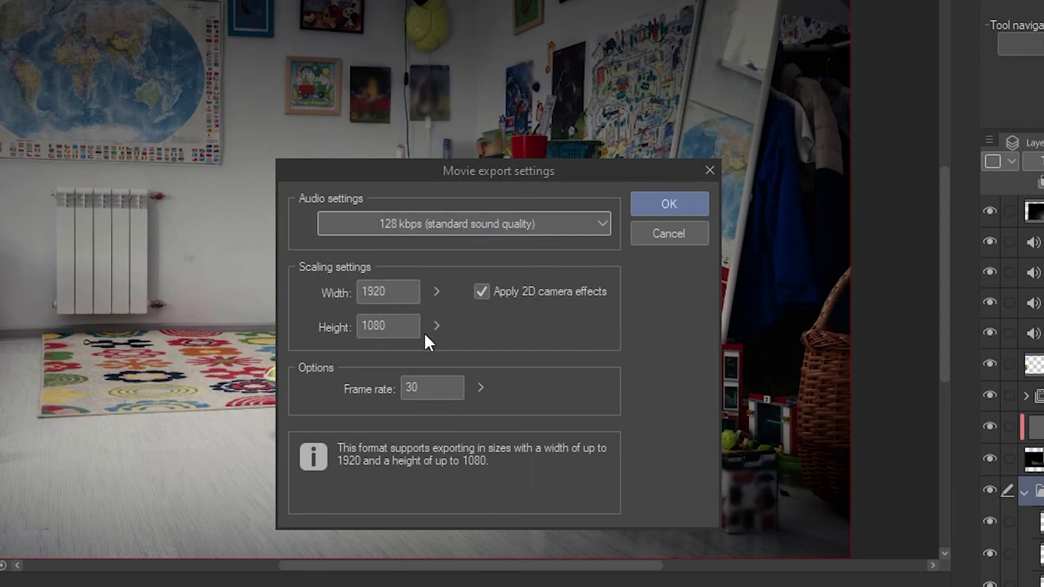
click(465, 224)
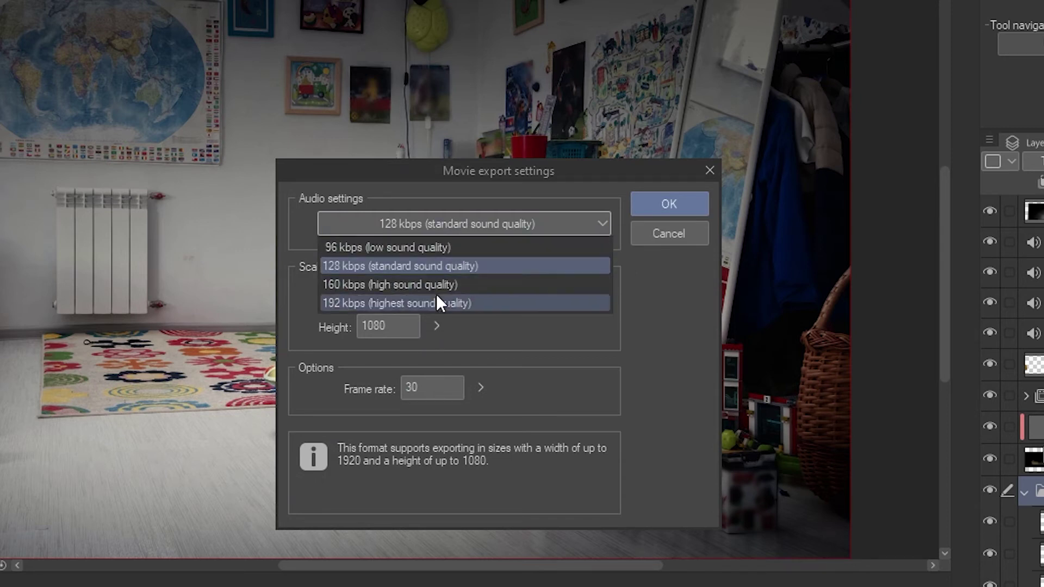
click(466, 411)
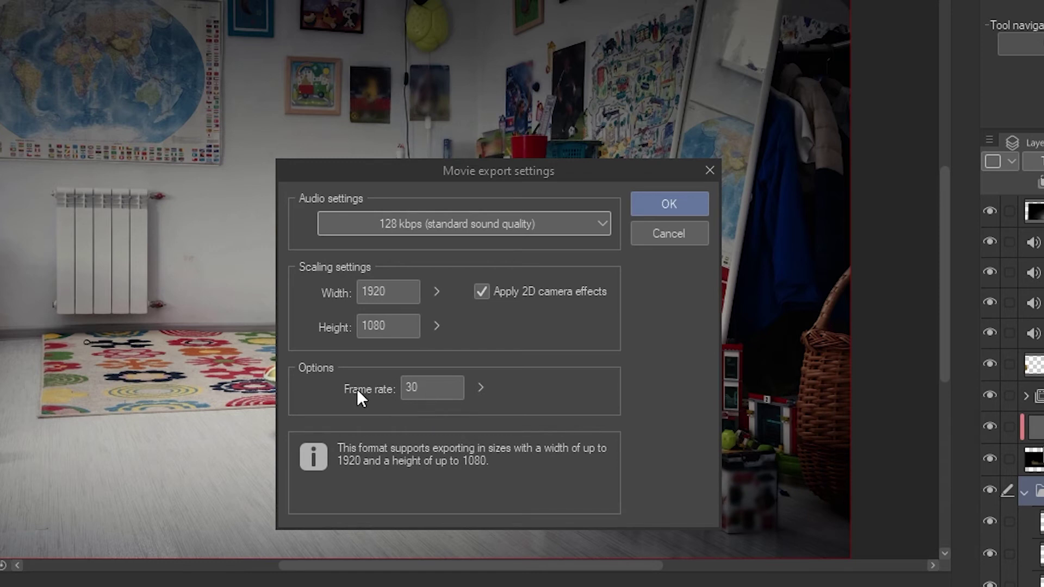
click(659, 203)
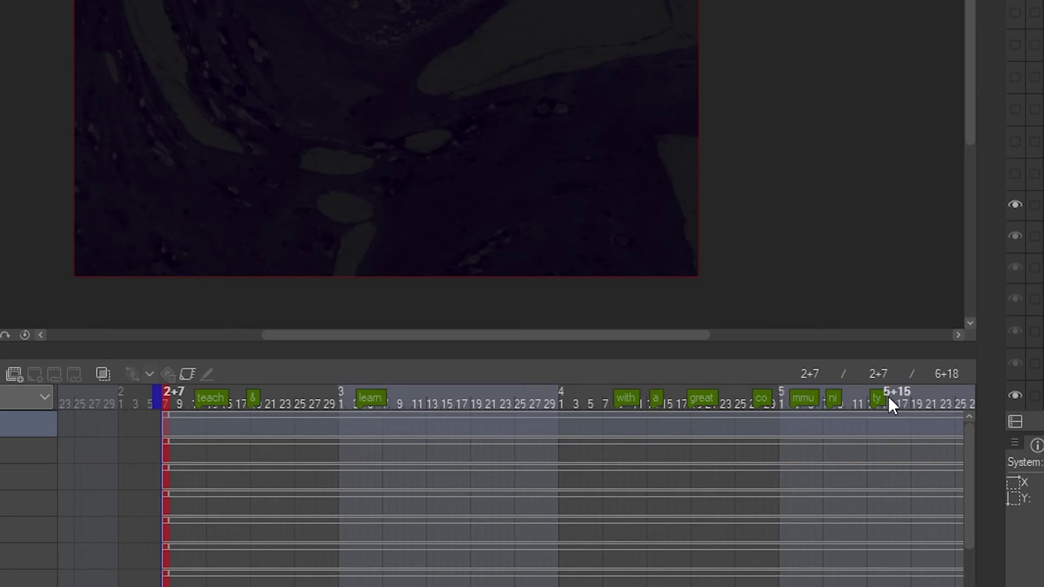
- Play the CLIP STUDIO TIPS JINGLE timeline from just before the "teach" label
scroll(389, 187, up, 2)
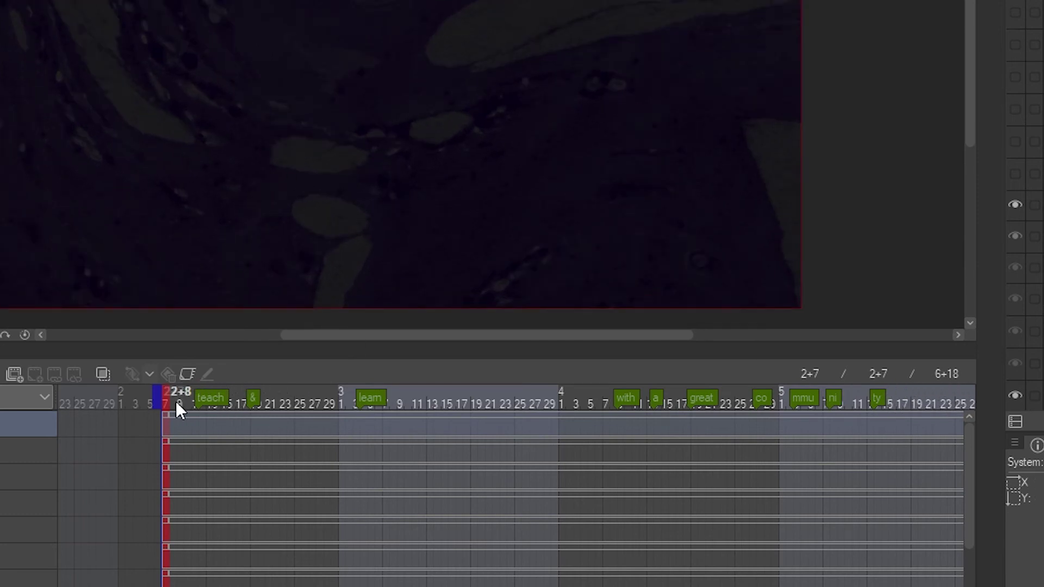
click(189, 403)
key(space)
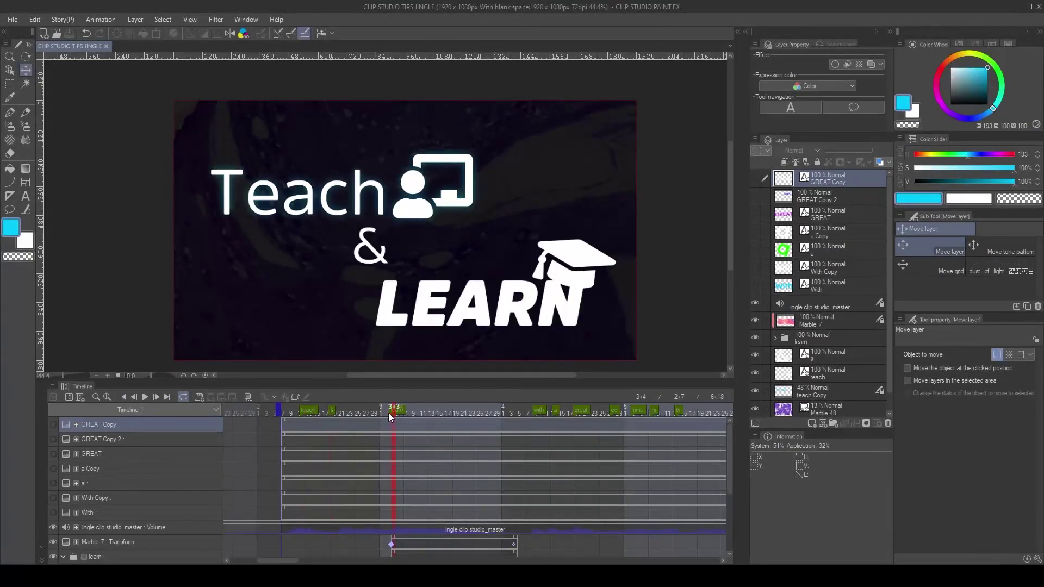
- Review the timeline tracks, move to frame 4+9 at the "with" label, and show the With, a and GREAT layers and their copies
scroll(357, 501, down, 3)
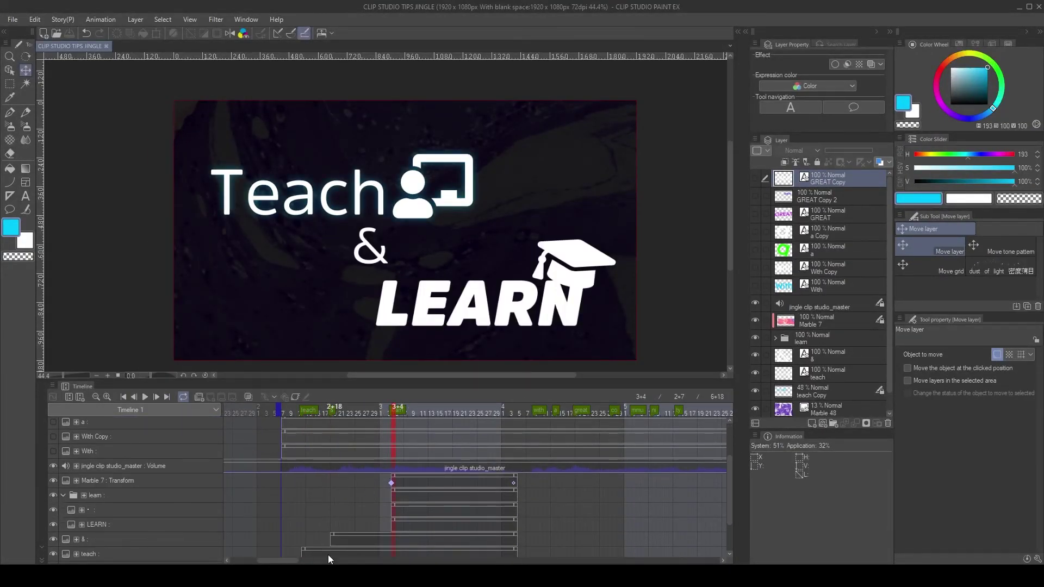
scroll(727, 454, up, 2)
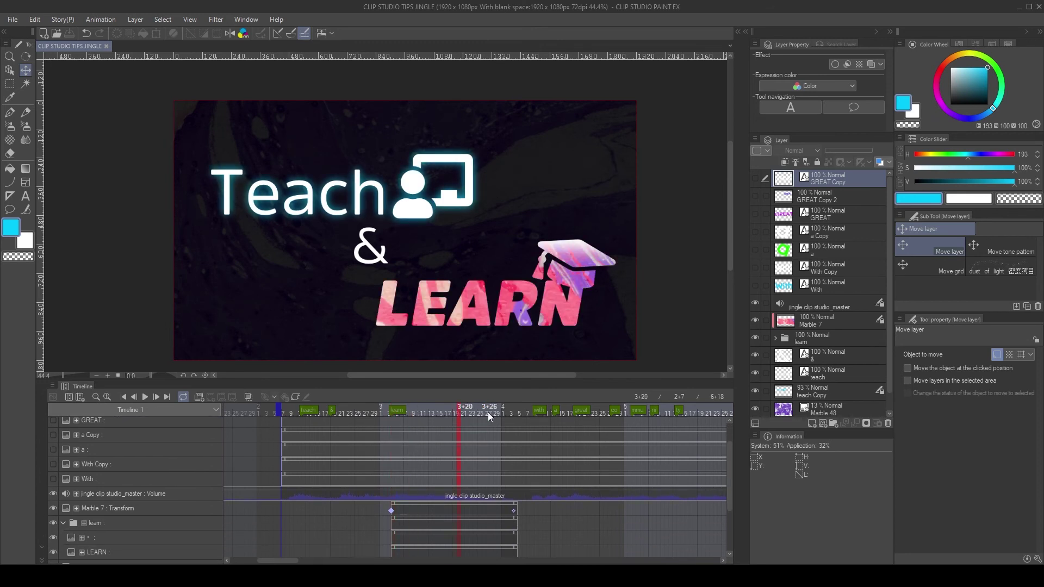
scroll(490, 418, up, 2)
click(534, 414)
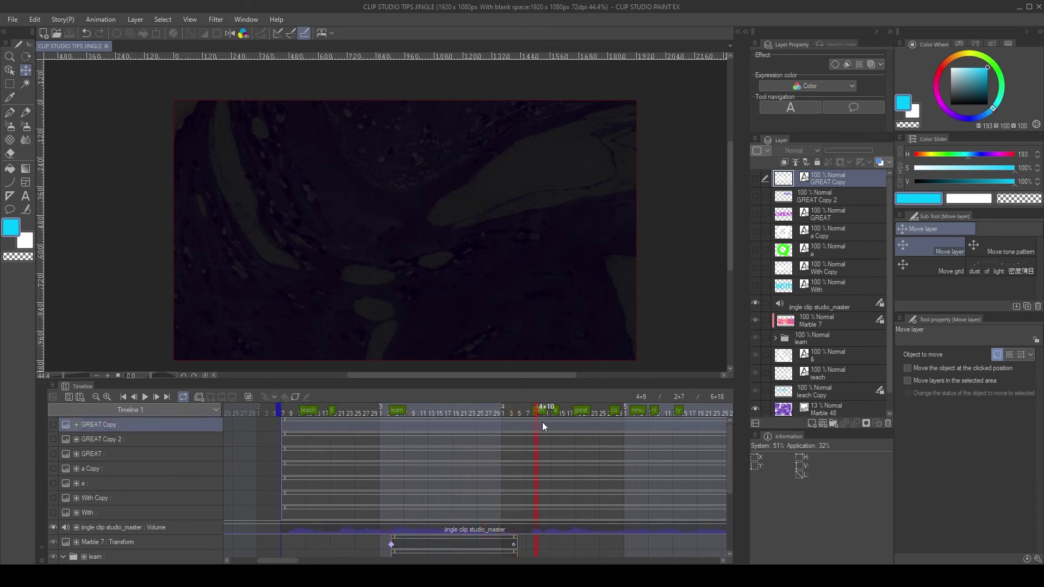
drag(754, 179, 754, 285)
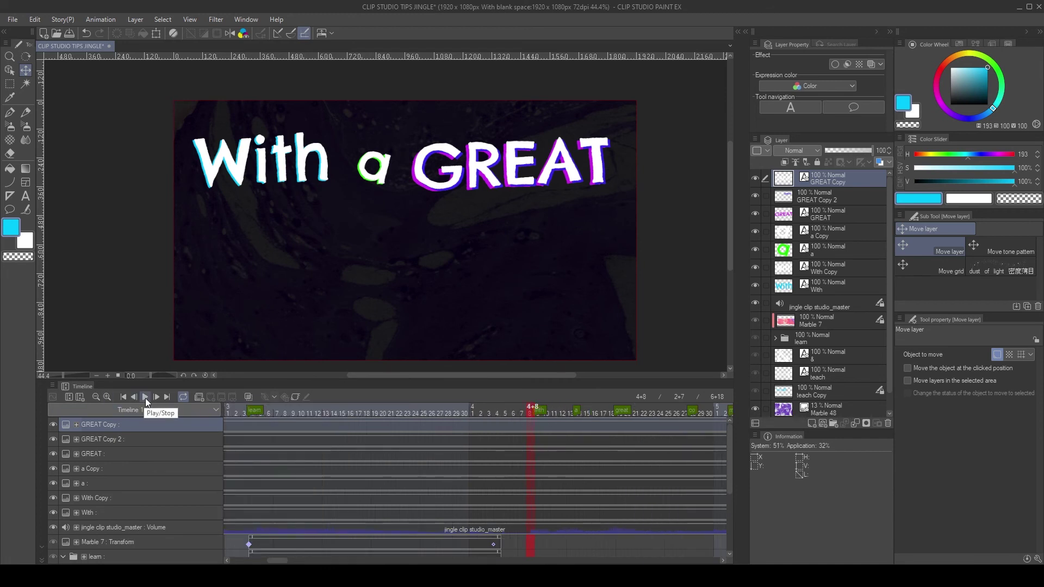
- Set frame 4+9 as the first displayed frame for the With, a and GREAT tracks and their copies
right_click(536, 422)
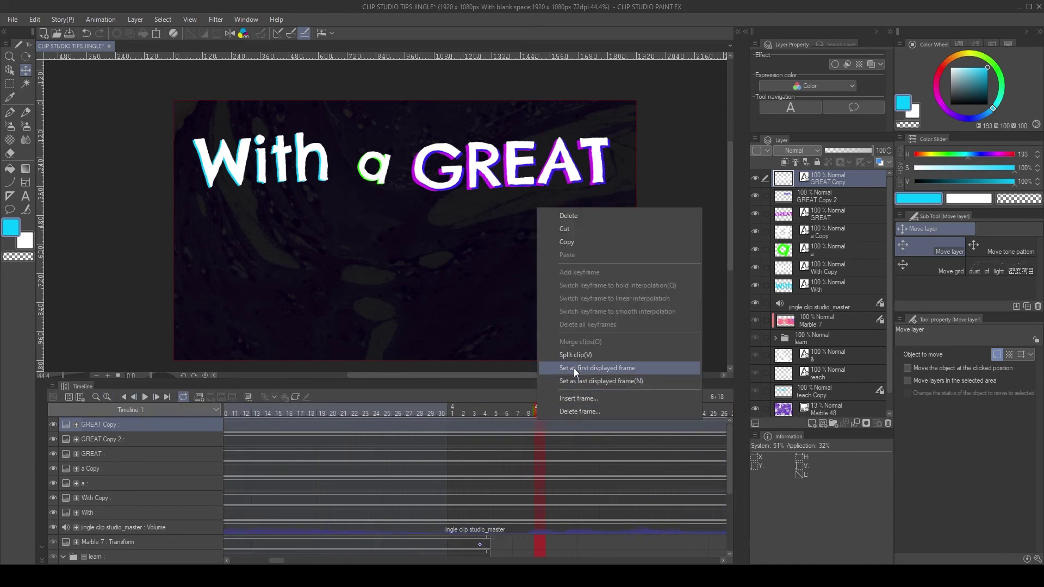
right_click(538, 434)
right_click(539, 454)
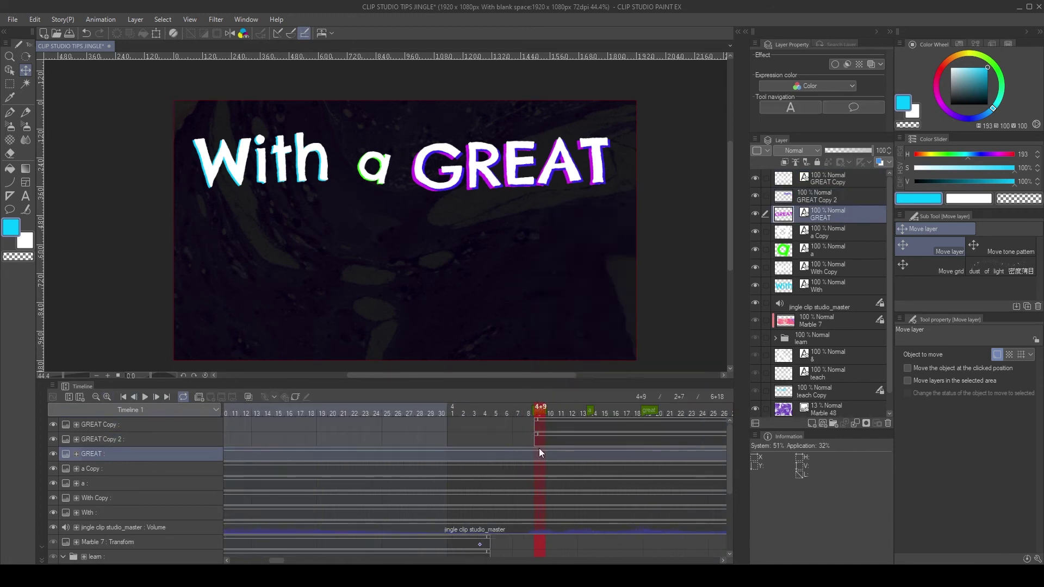
right_click(541, 494)
click(582, 439)
right_click(542, 513)
click(589, 453)
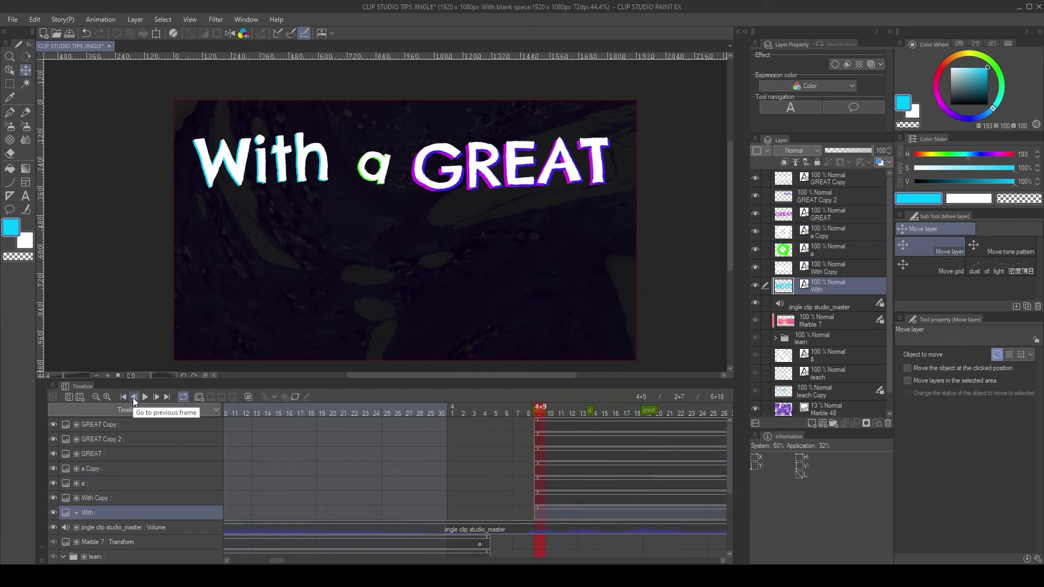
- Set frame 4+14, at the "a" label, as the first displayed frame of the a and a Copy tracks
drag(546, 480, 591, 478)
click(591, 479)
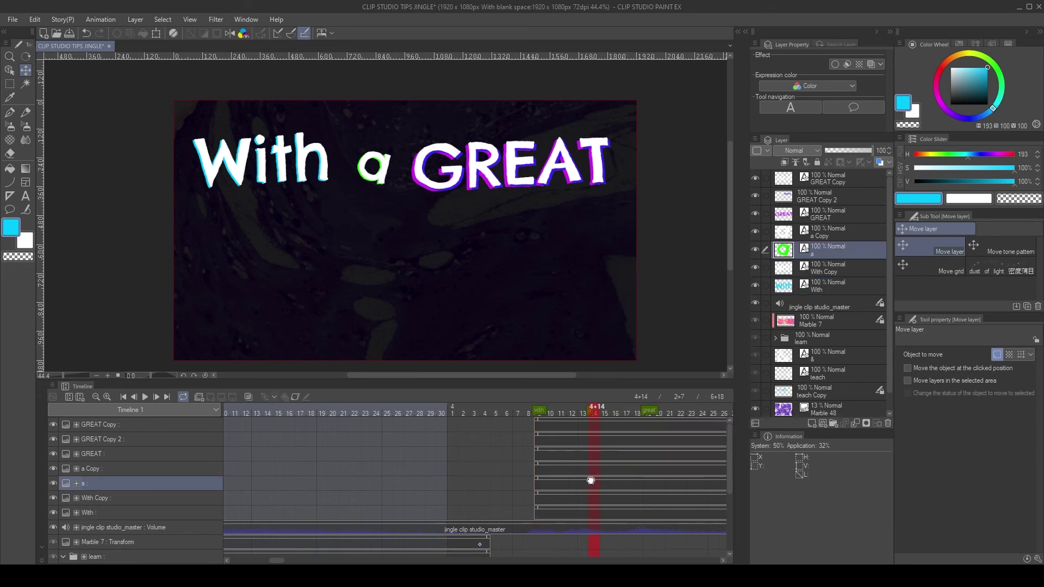
right_click(590, 480)
click(608, 427)
right_click(591, 464)
click(635, 413)
- Set frame 4+19, at the "great" label, as the first displayed frame of GREAT, GREAT Copy 2 and GREAT Copy
click(642, 416)
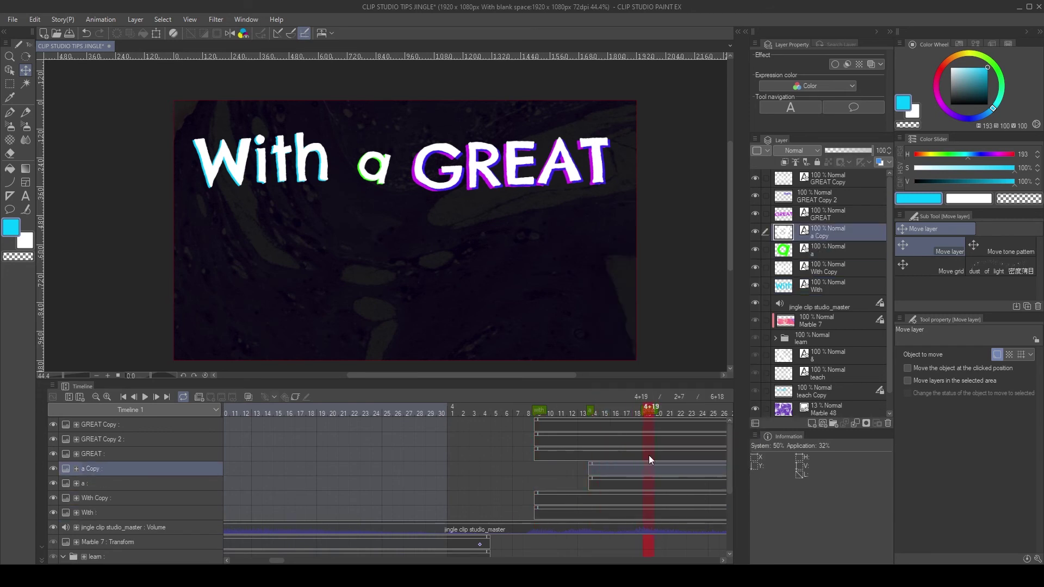
right_click(648, 452)
click(663, 424)
right_click(649, 439)
click(665, 412)
click(649, 420)
right_click(649, 420)
click(665, 393)
- Play the jingle to check the word timing, and play the FUN lettering animation in the fun document
click(145, 397)
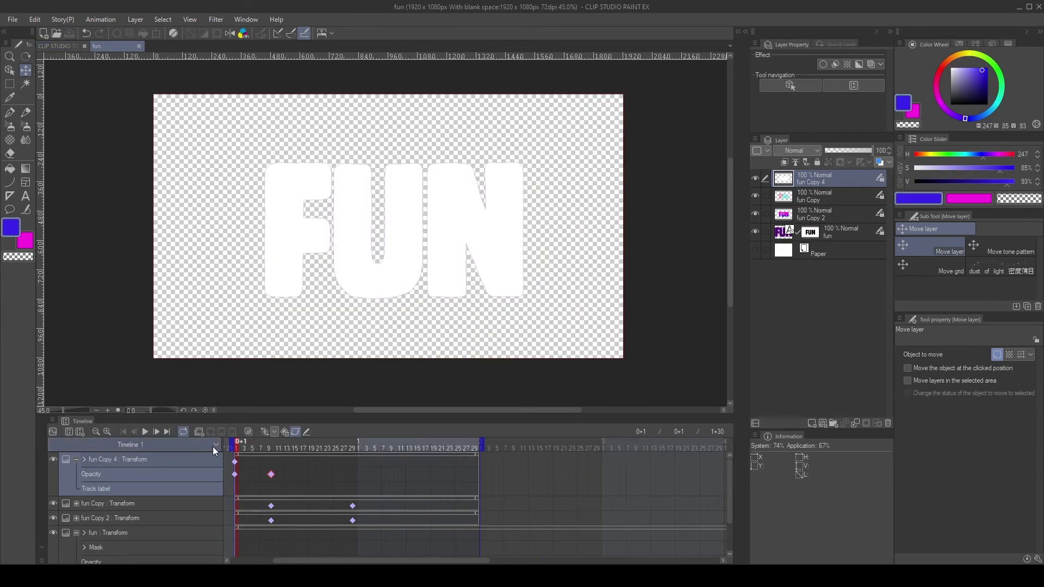
click(147, 431)
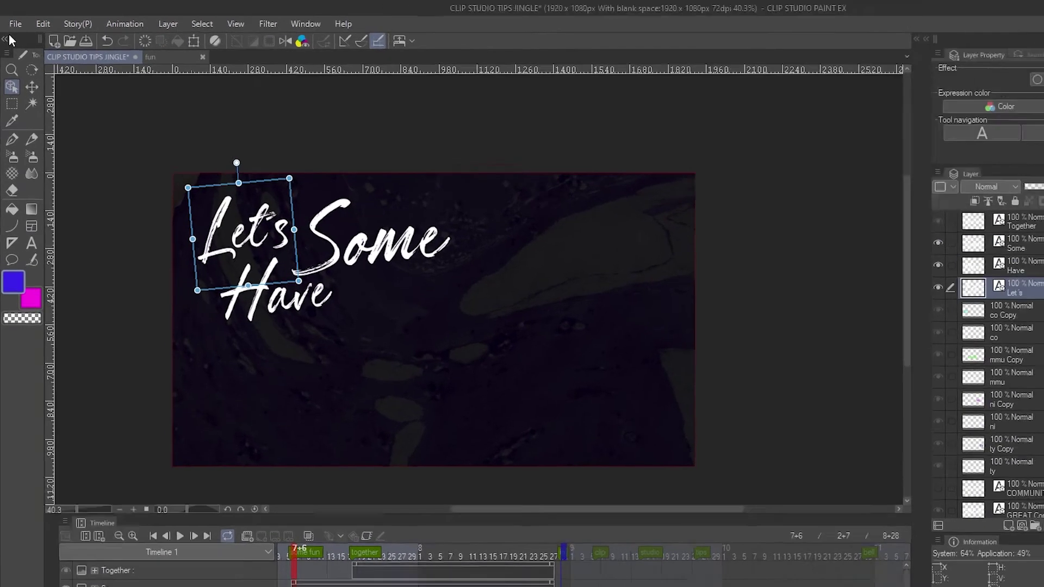
- Import fun.clip into the jingle as a file object and turn off Draw paper in its rendering settings
click(13, 24)
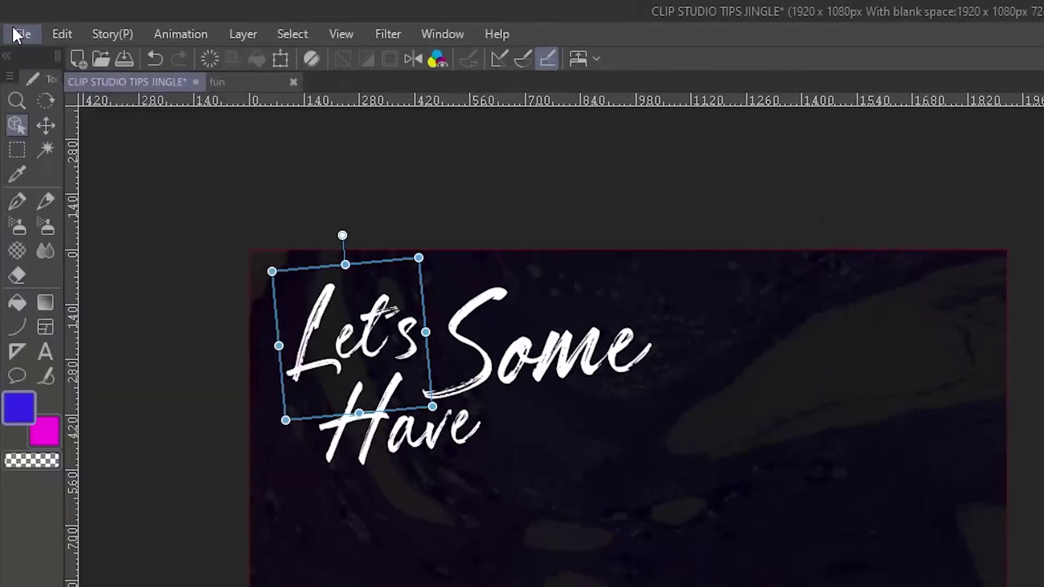
mouse_move(141, 248)
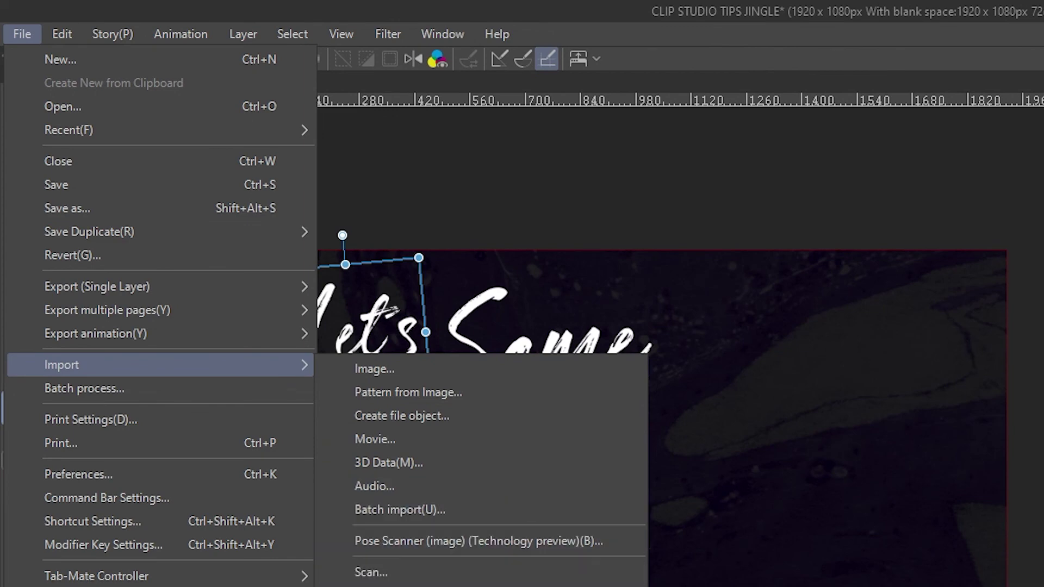
click(454, 416)
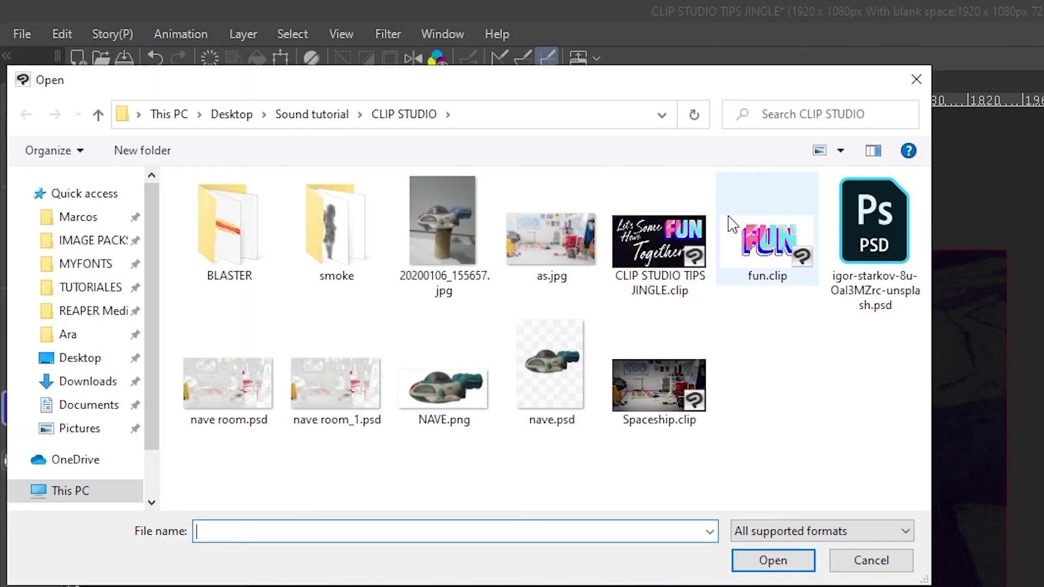
click(744, 231)
click(770, 560)
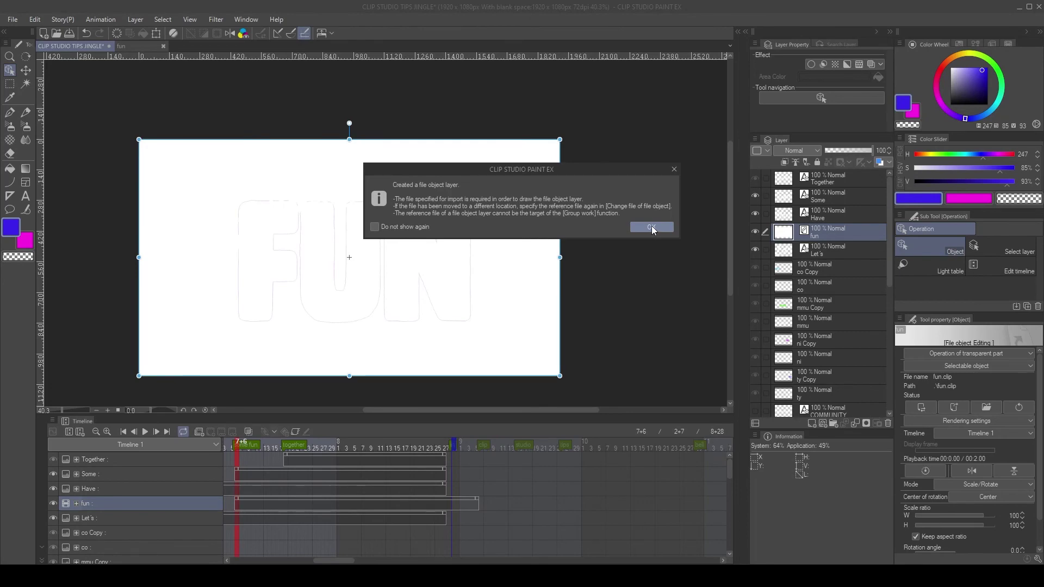
click(651, 226)
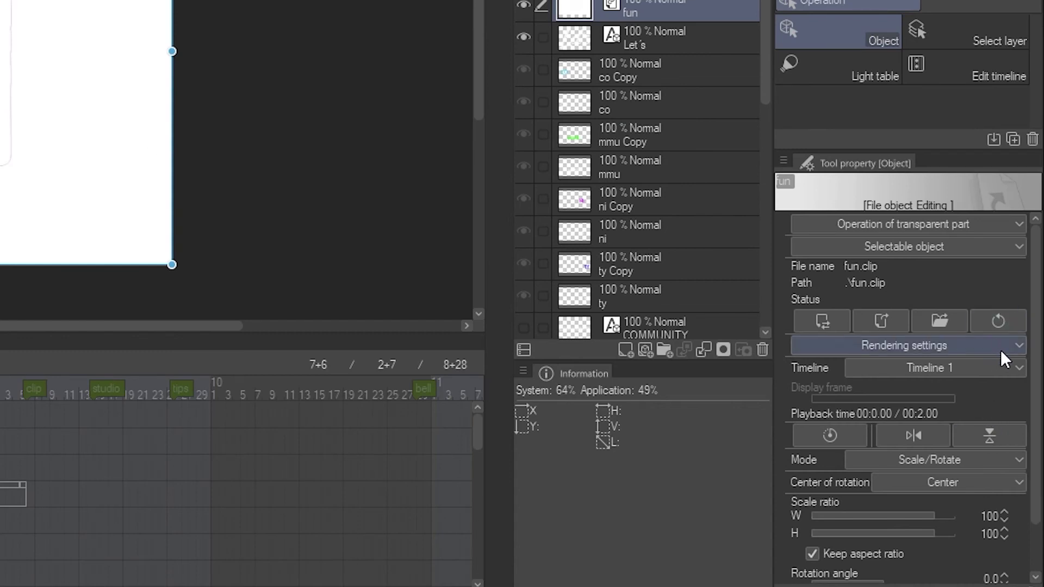
click(1016, 345)
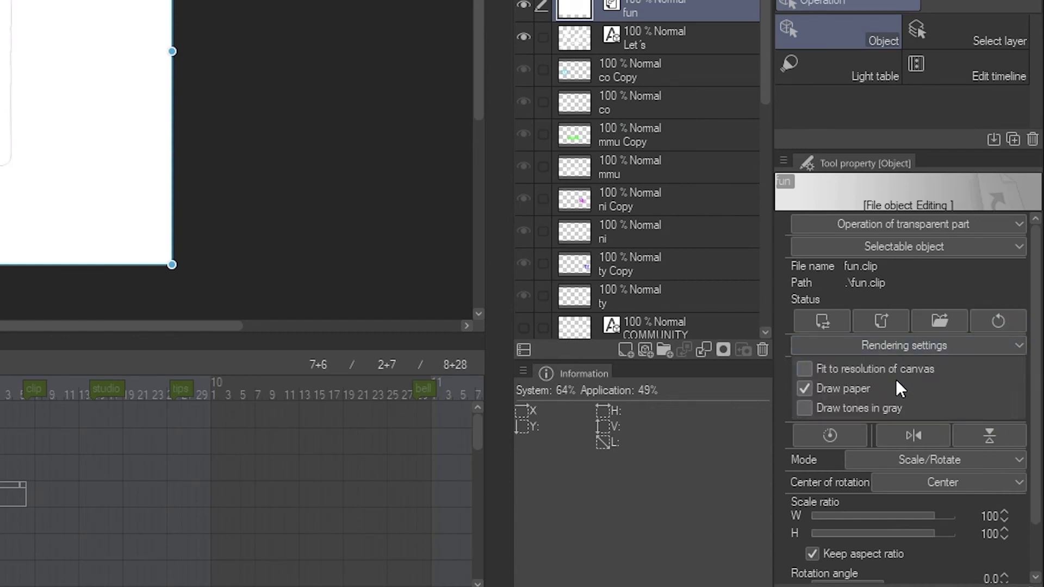
click(802, 388)
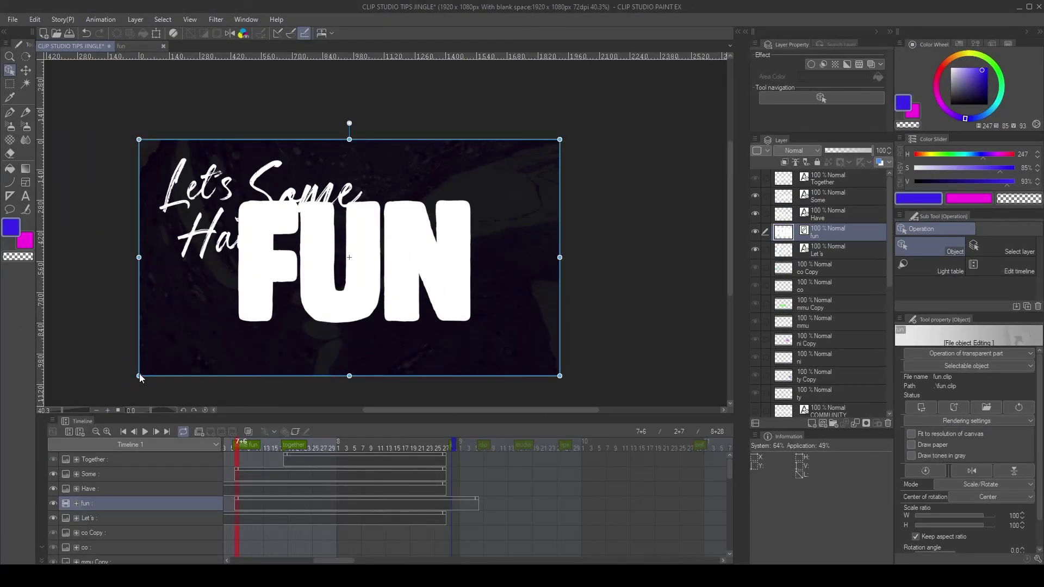
- Scale the FUN file object down to about 66% and place it to the right of the word "Some"
drag(139, 376, 324, 187)
drag(485, 200, 479, 188)
drag(565, 260, 584, 282)
mouse_move(317, 279)
mouse_down()
mouse_move(320, 294)
mouse_move(320, 277)
mouse_move(305, 282)
mouse_move(313, 274)
mouse_up()
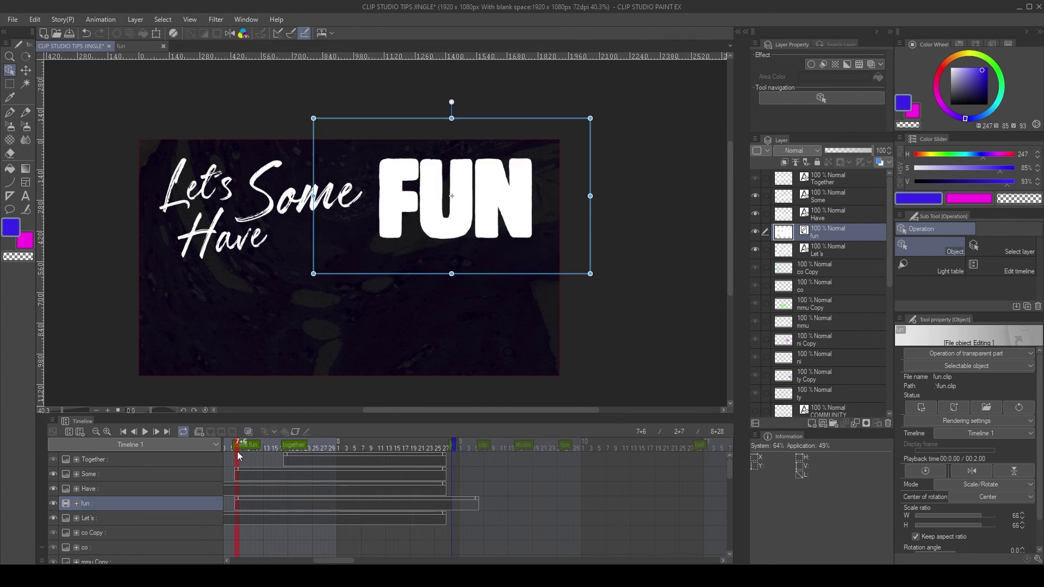